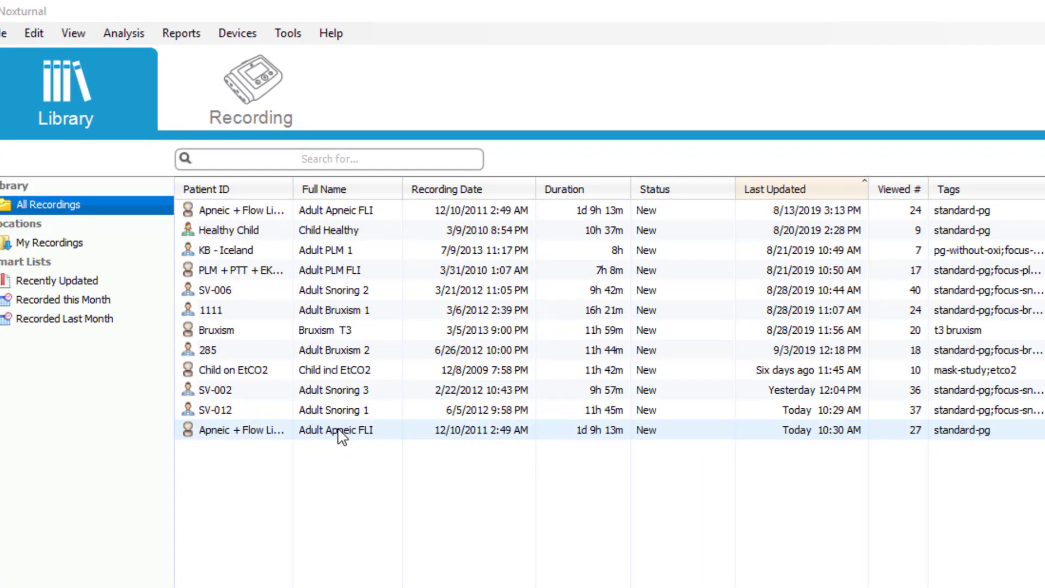
Open the most recently updated Adult Apneic FLI recording and add a Respiratory sheet to its workspace.
{"action": "double_click", "coordinate": [340, 434]}
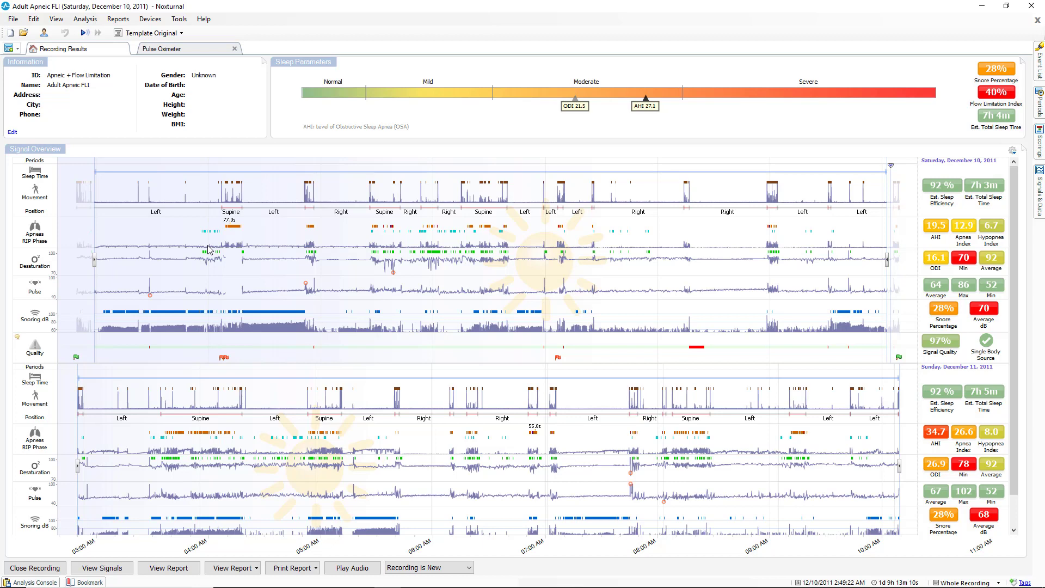
{"action": "left_click", "coordinate": [13, 22]}
{"action": "mouse_move", "coordinate": [67, 86]}
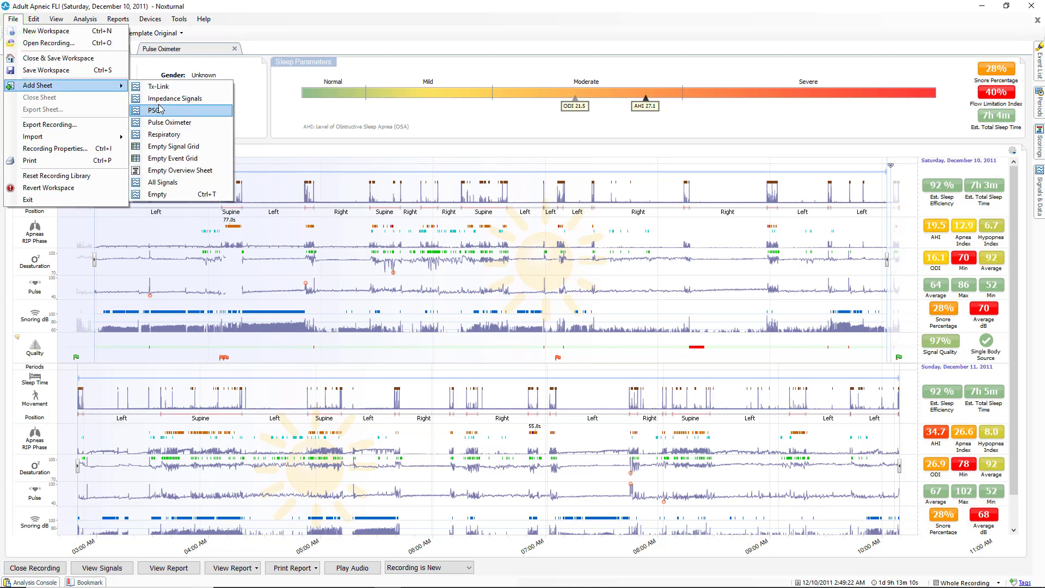
{"action": "key", "text": "Up"}
{"action": "key", "text": "Up"}
{"action": "key", "text": "Down"}
{"action": "key", "text": "Down"}
{"action": "key", "text": "Down"}
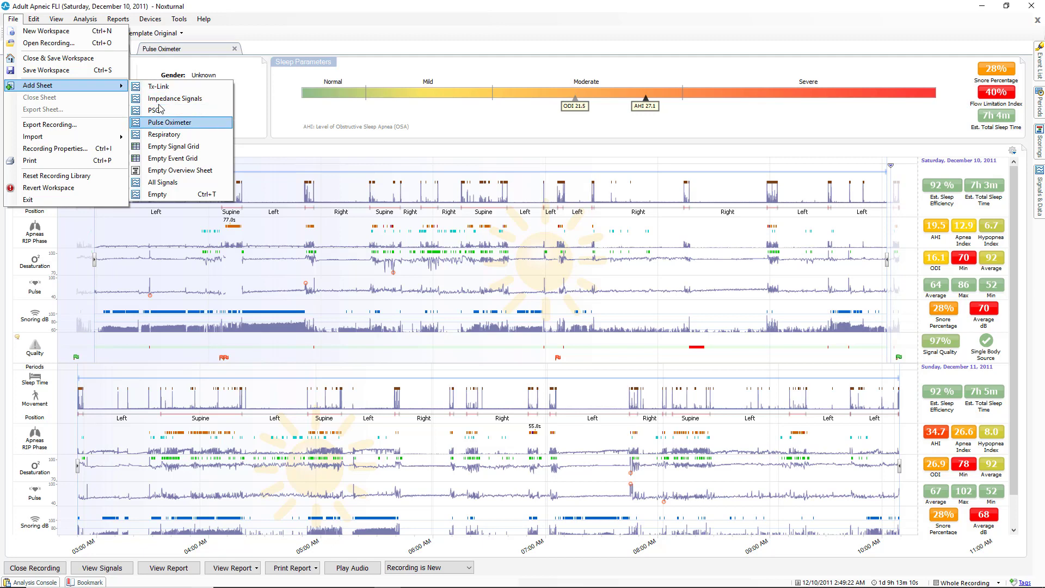
{"action": "key", "text": "Down"}
{"action": "key", "text": "Up"}
{"action": "key", "text": "Up"}
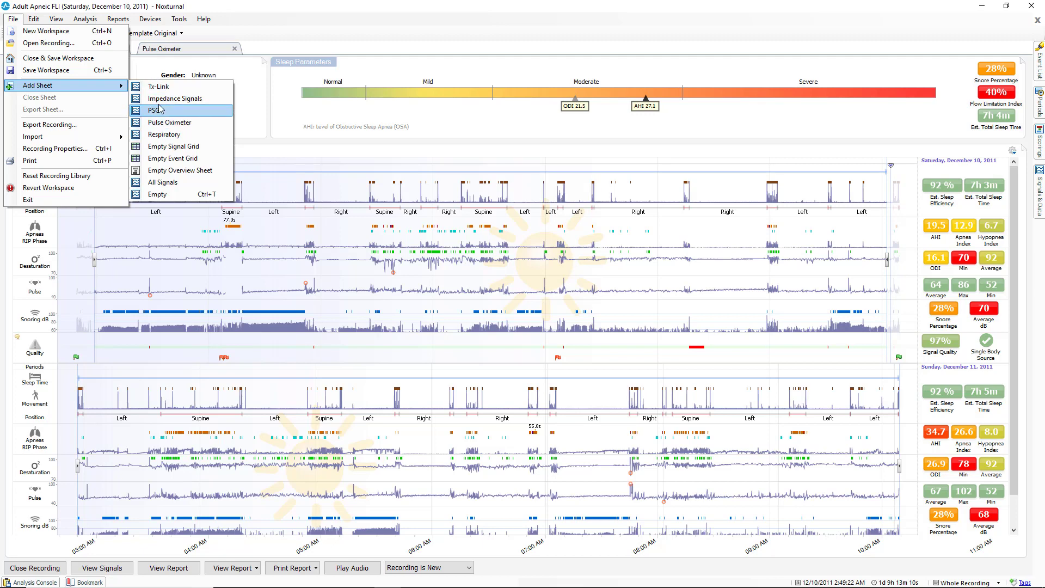
{"action": "key", "text": "Down"}
{"action": "key", "text": "Down"}
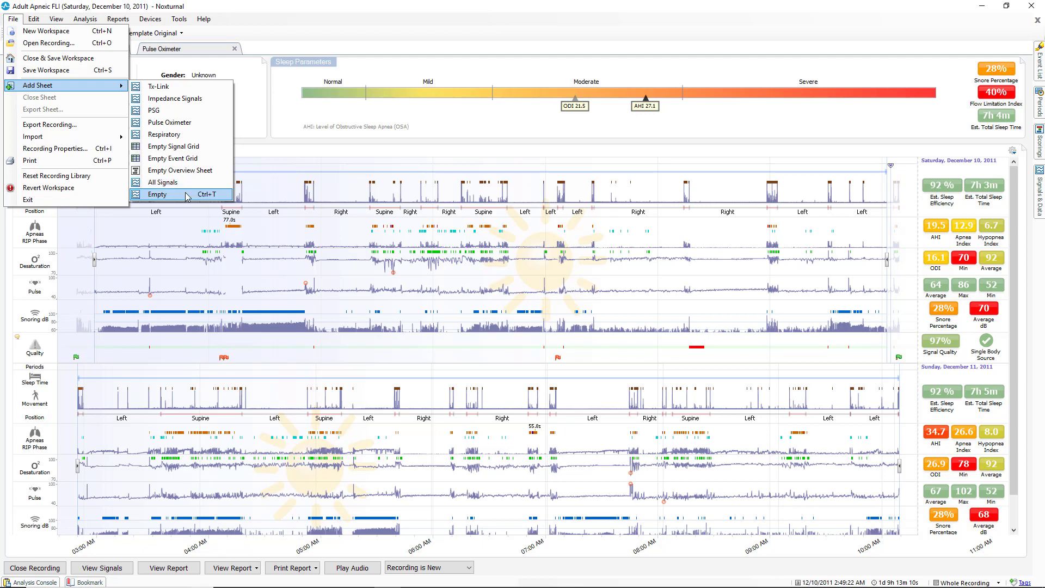
{"action": "left_click", "coordinate": [180, 135]}
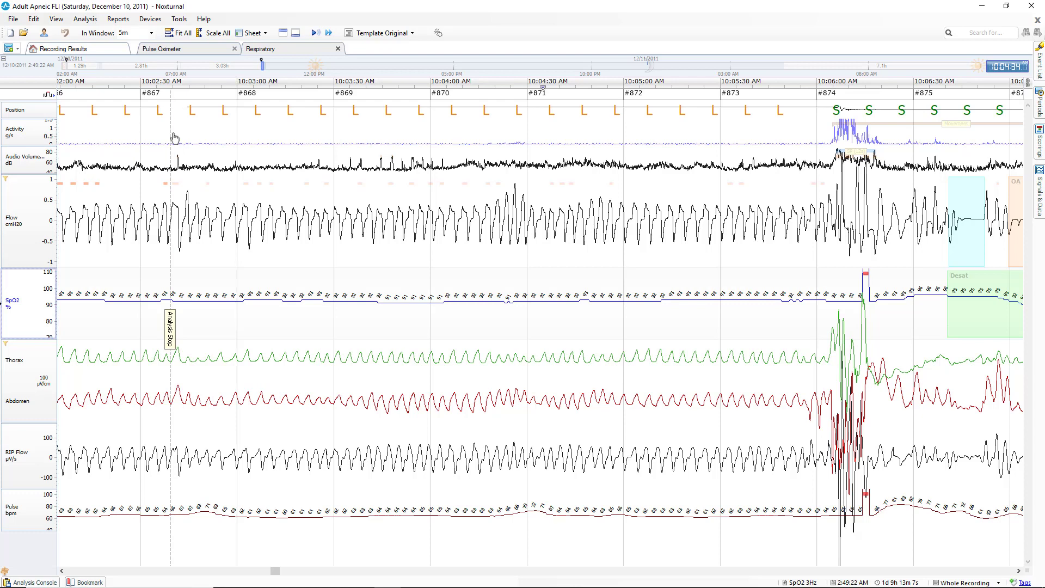
Remove the Position signal from the Respiratory sheet.
{"action": "mouse_move", "coordinate": [34, 116]}
{"action": "right_click", "coordinate": [35, 115]}
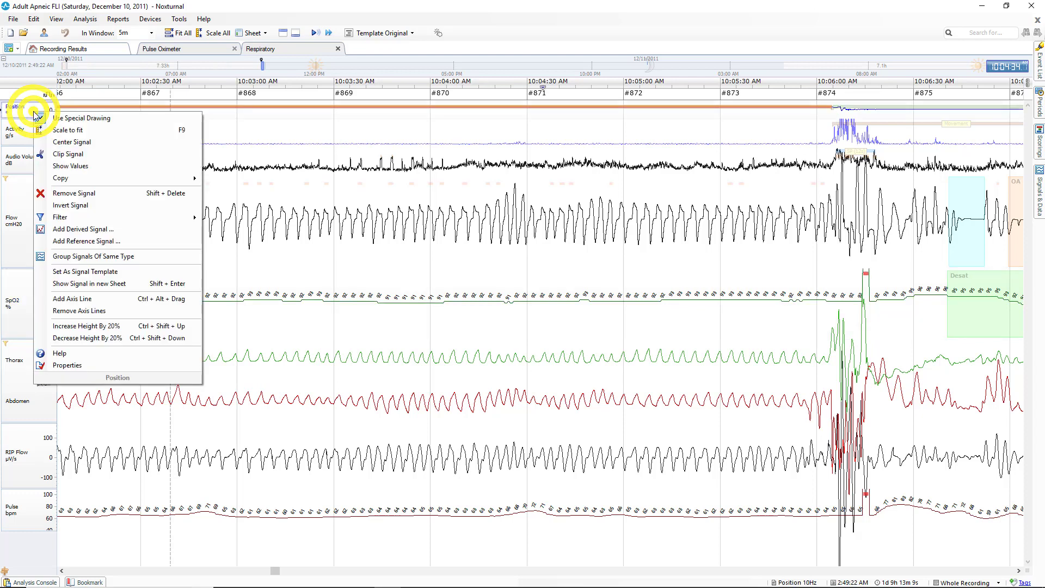
{"action": "left_click", "coordinate": [89, 192]}
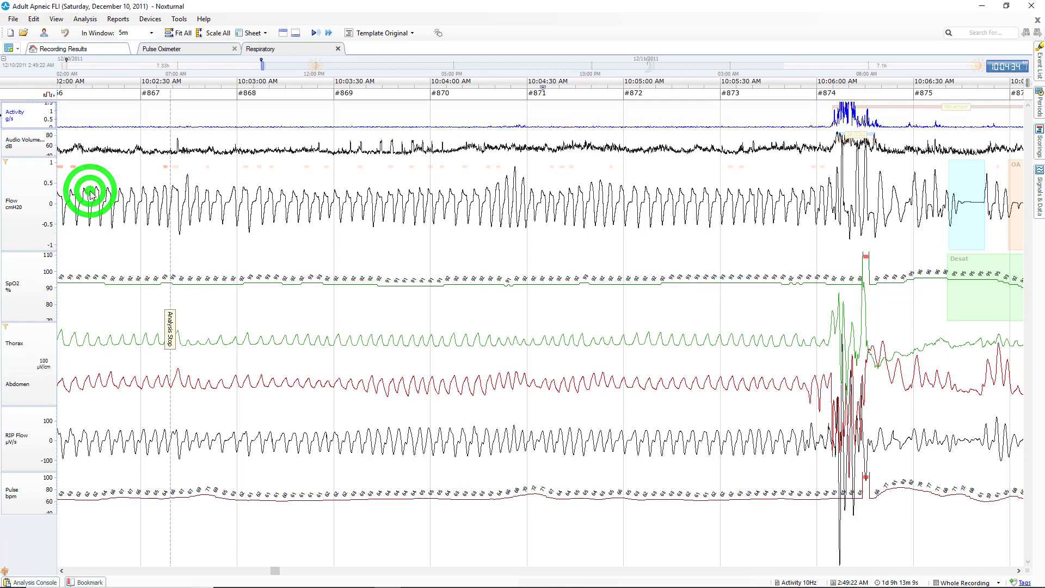
Add the RIP Phase signal to the Respiratory sheet.
{"action": "left_click", "coordinate": [1040, 208]}
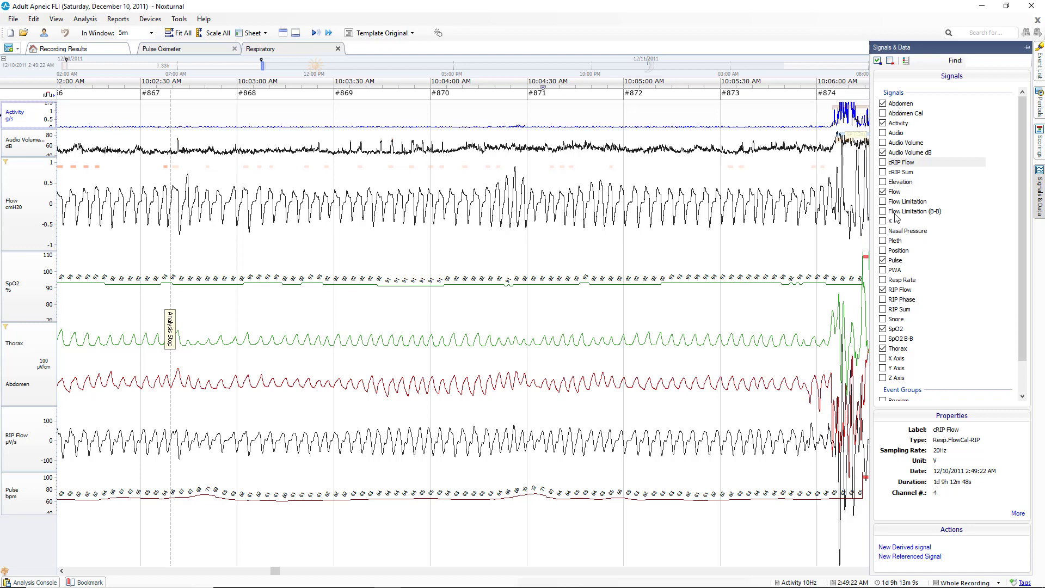
{"action": "left_click", "coordinate": [883, 299]}
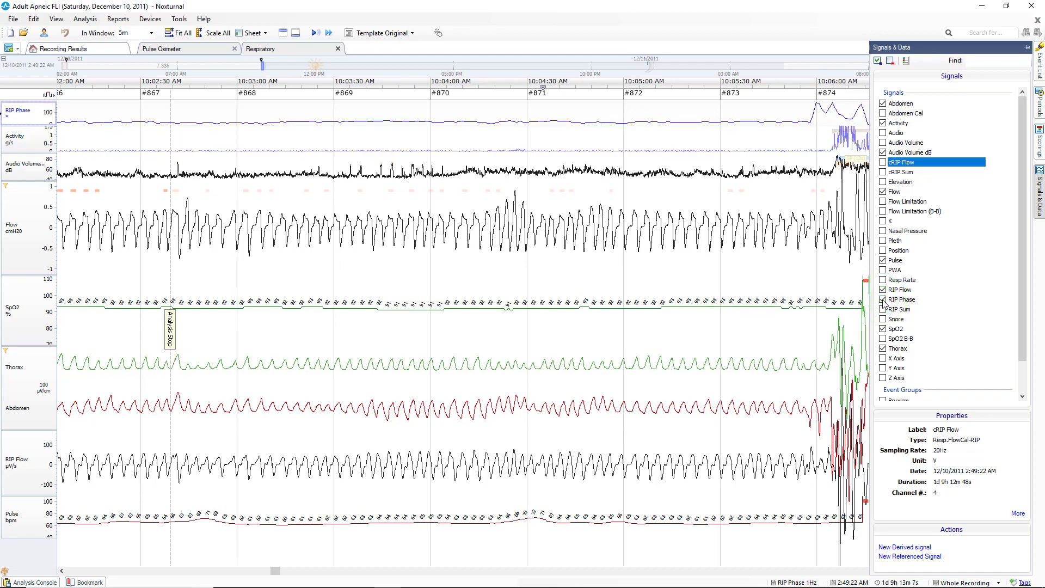
{"action": "scroll", "coordinate": [909, 327], "scroll_direction": "down", "scroll_amount": 2}
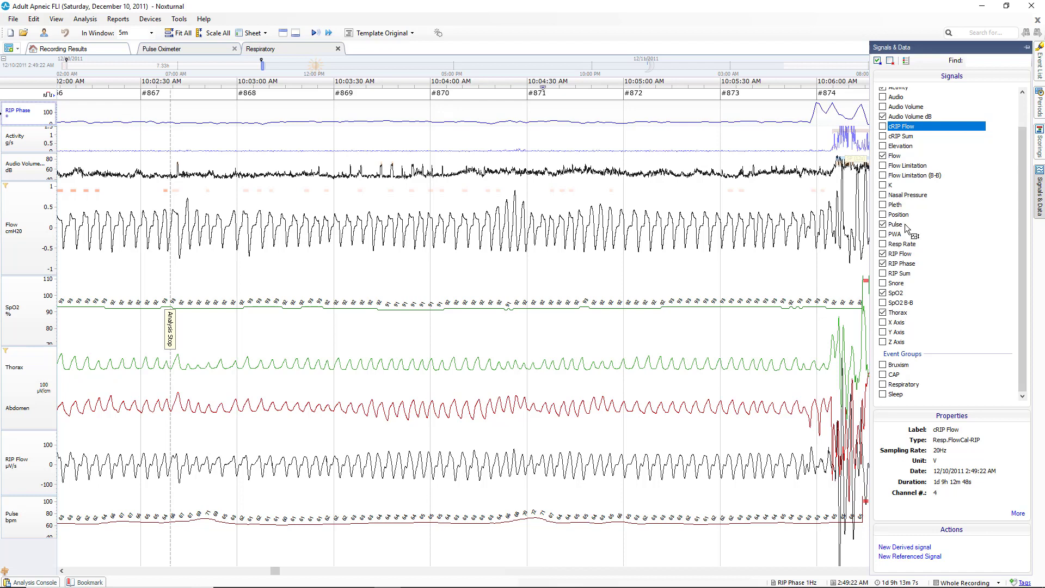
{"action": "left_click", "coordinate": [672, 259]}
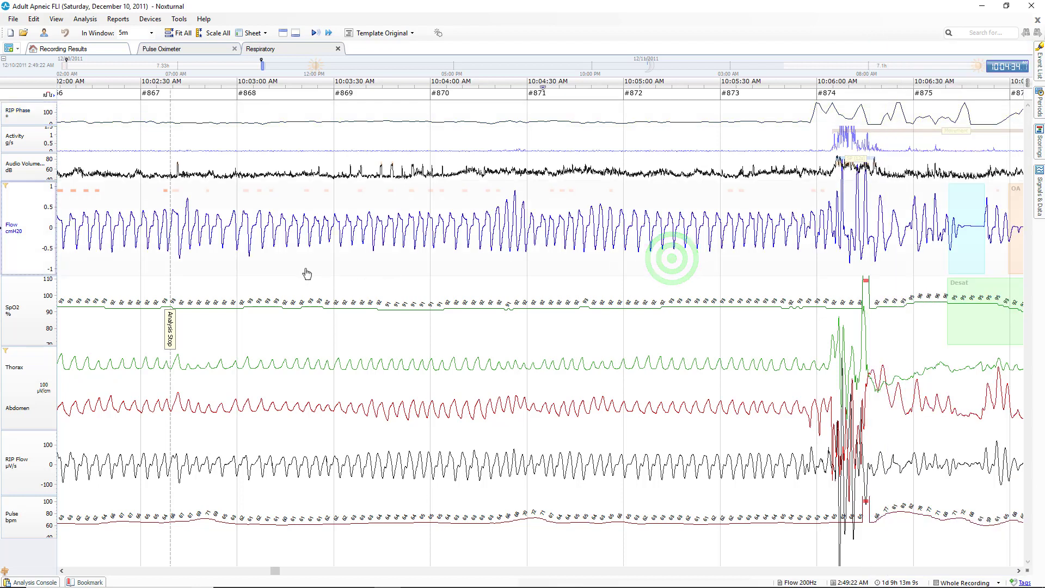
Move the RIP Phase signal down the sheet so that it sits directly below Abdomen.
{"action": "mouse_move", "coordinate": [172, 276]}
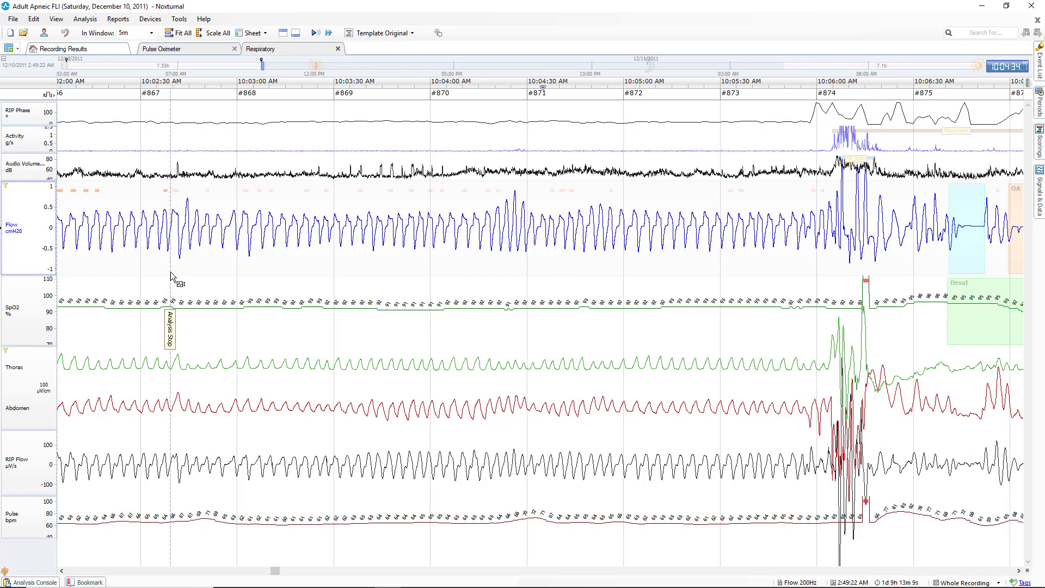
{"action": "left_click", "coordinate": [27, 117]}
{"action": "left_click_drag", "start_coordinate": [27, 117], "coordinate": [48, 430]}
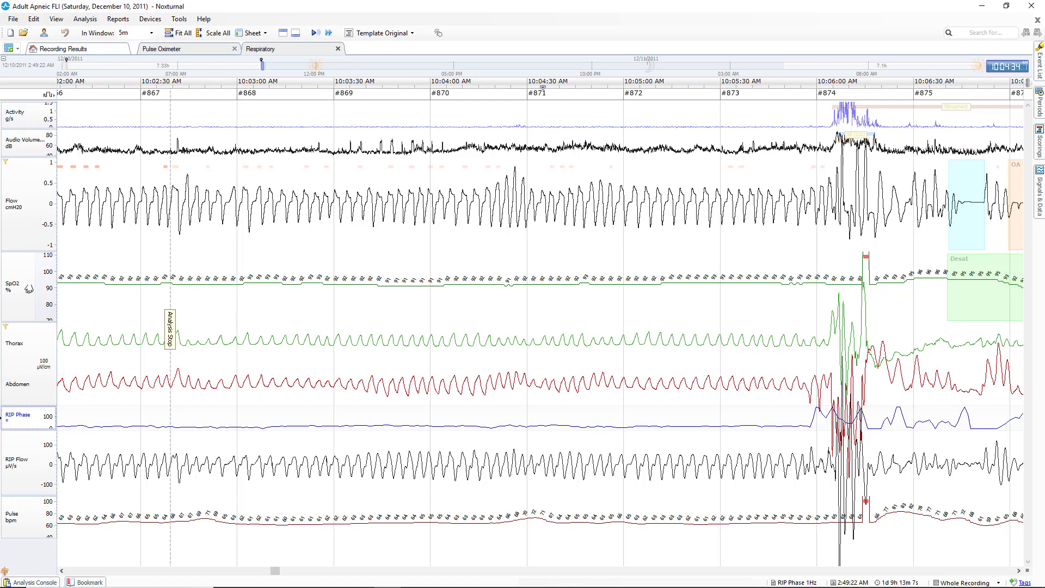
Move the SpO2 signal directly below Activity and the RIP Flow signal directly below Flow.
{"action": "left_click_drag", "start_coordinate": [26, 304], "coordinate": [22, 133]}
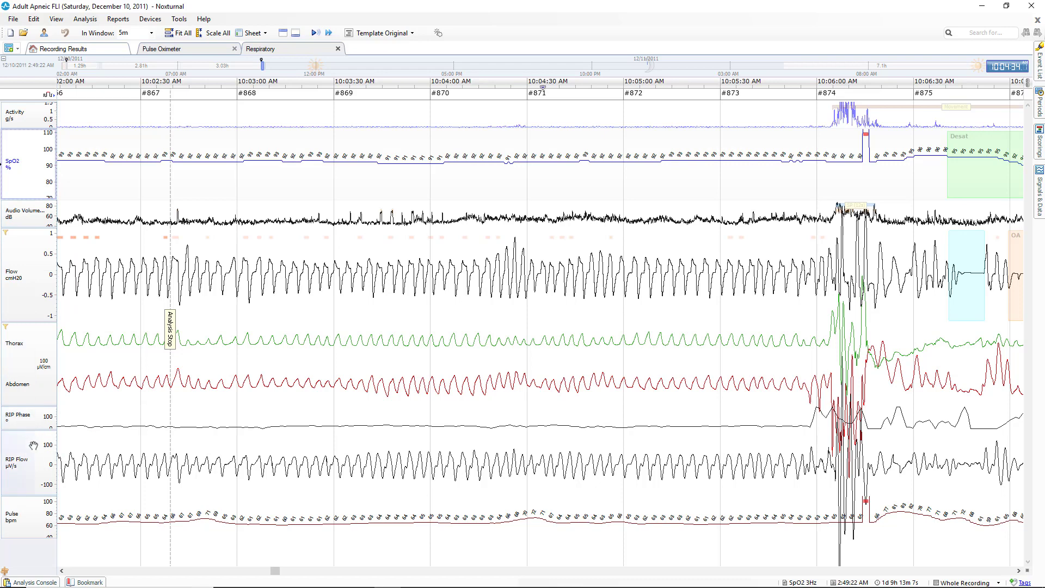
{"action": "left_click", "coordinate": [33, 464]}
{"action": "left_click_drag", "start_coordinate": [33, 464], "coordinate": [26, 332]}
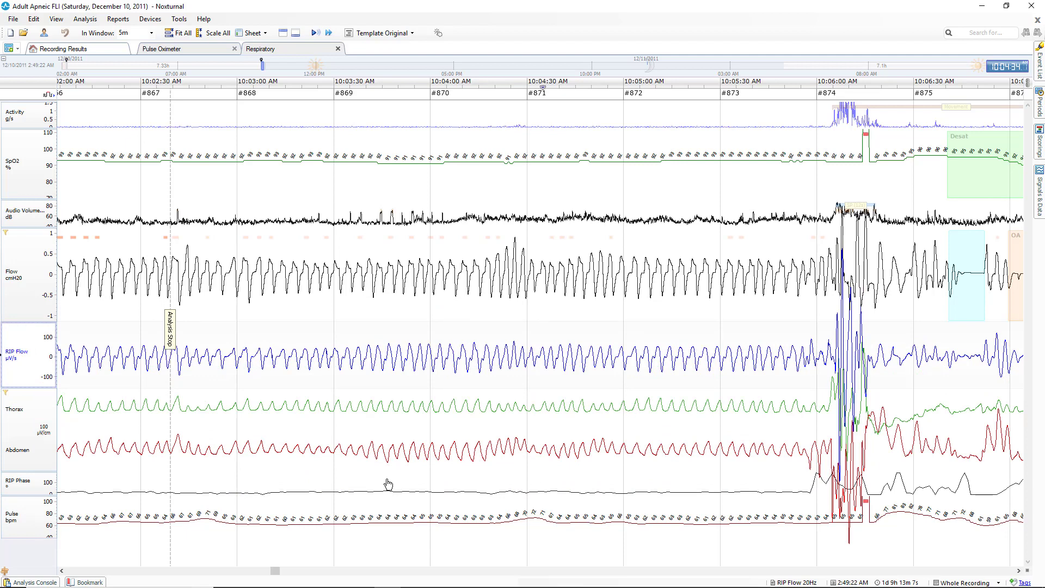
Set the displayed time window to 2 minutes and switch it back to 5 minutes.
{"action": "left_click", "coordinate": [152, 33]}
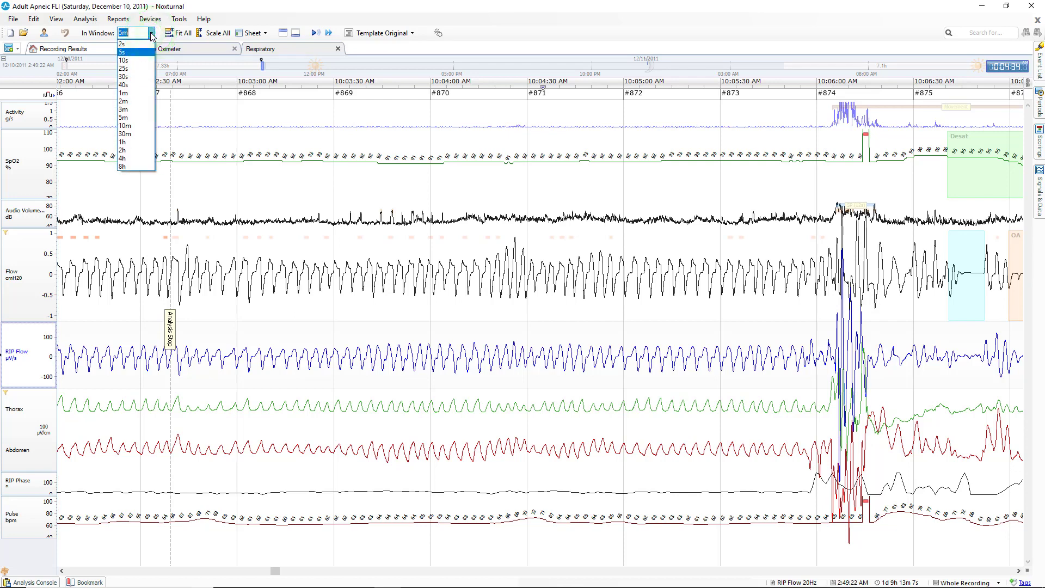
{"action": "left_click", "coordinate": [138, 100]}
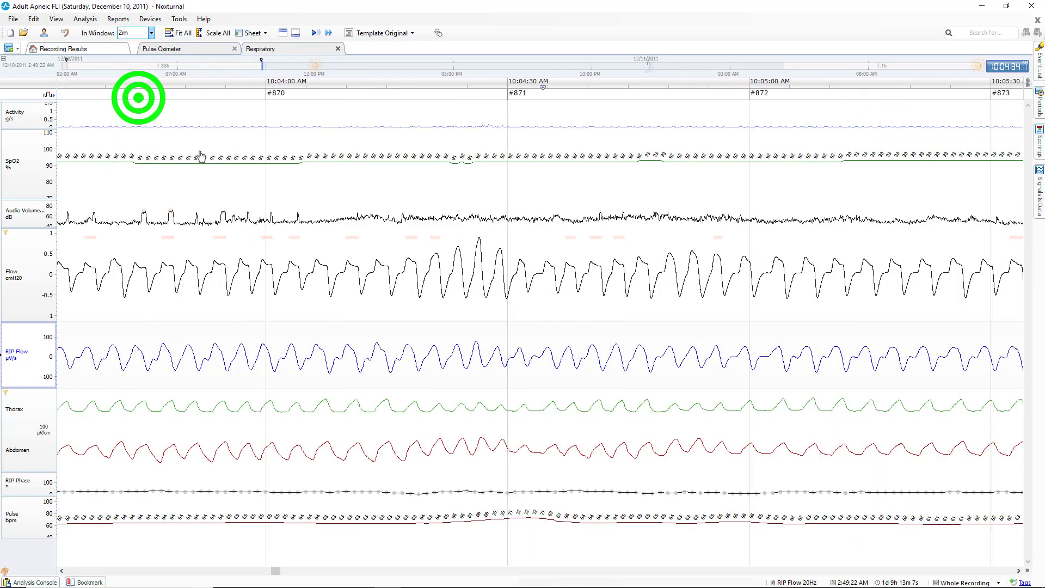
{"action": "left_click", "coordinate": [152, 33]}
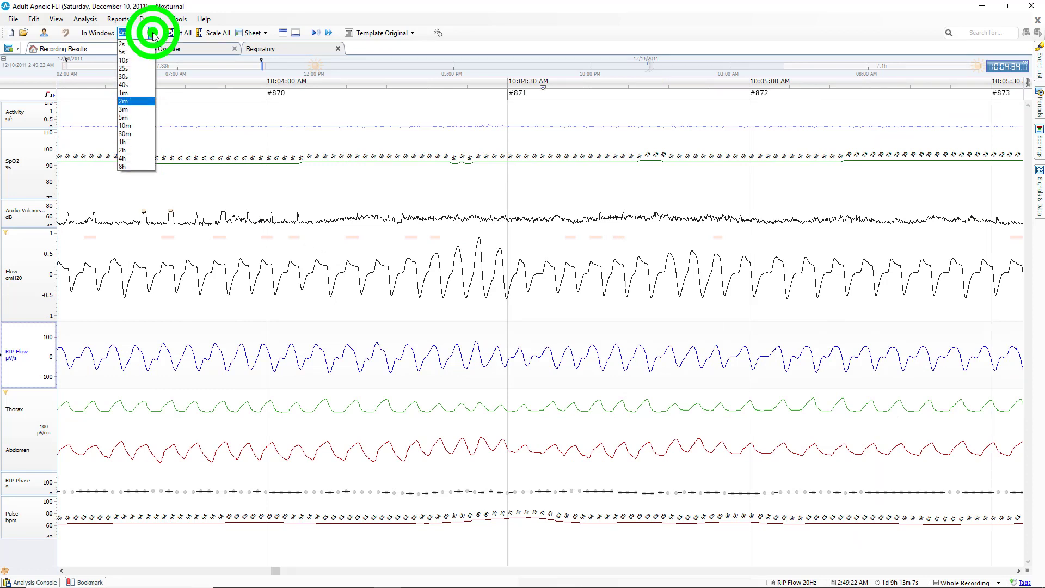
{"action": "left_click", "coordinate": [146, 119]}
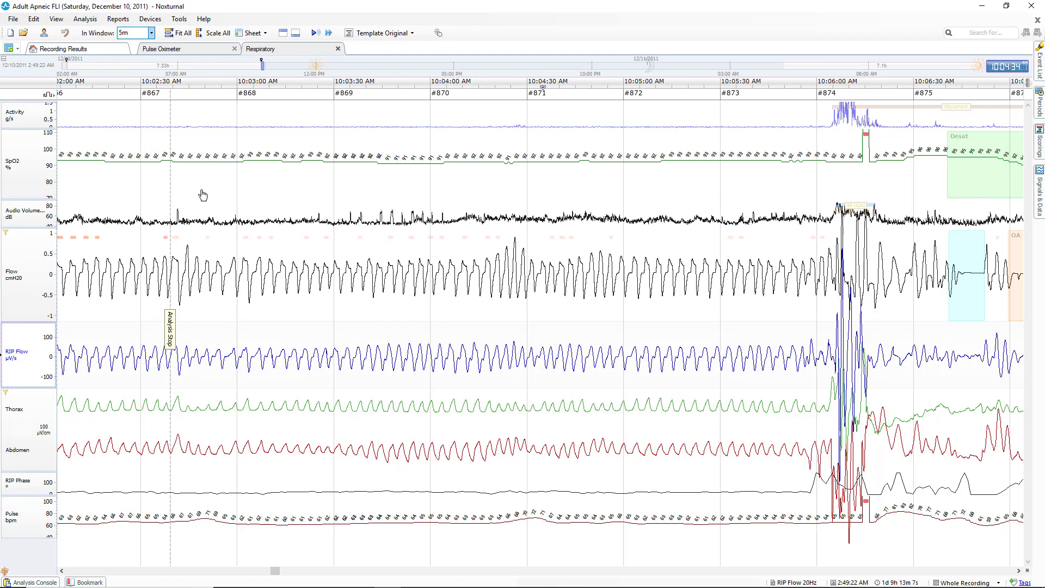
{"action": "right_click", "coordinate": [25, 178]}
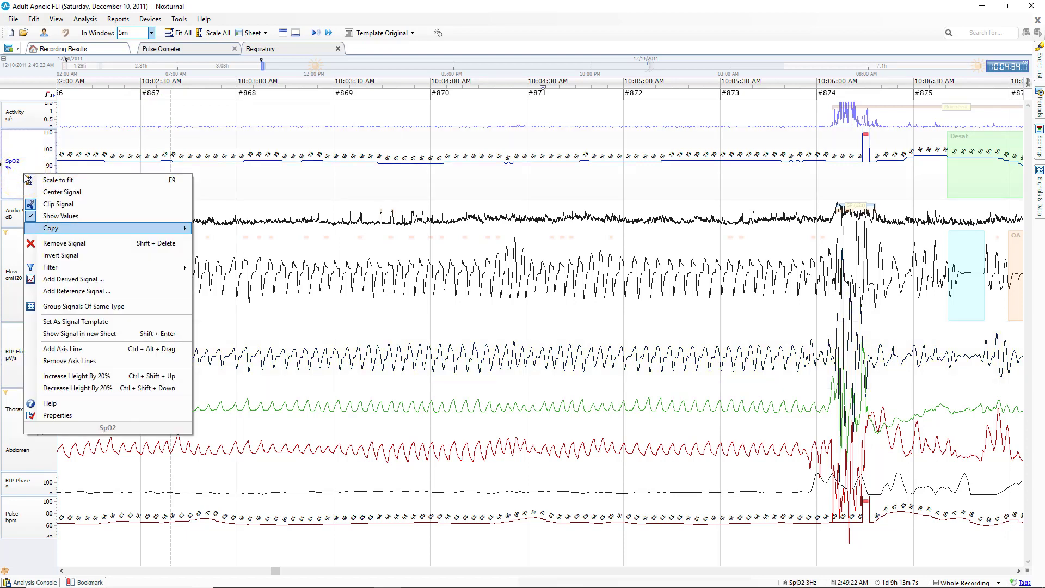
{"action": "left_click", "coordinate": [97, 419]}
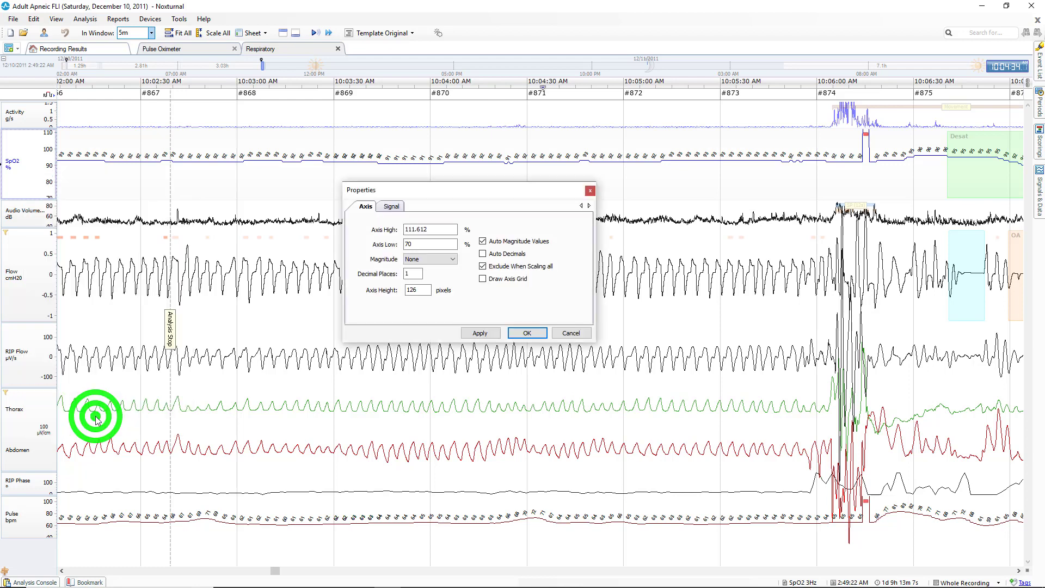
{"action": "left_click", "coordinate": [566, 334]}
Set the SpO2 signal's axis height to 100 pixels in its properties and apply it.
{"action": "double_click", "coordinate": [177, 159]}
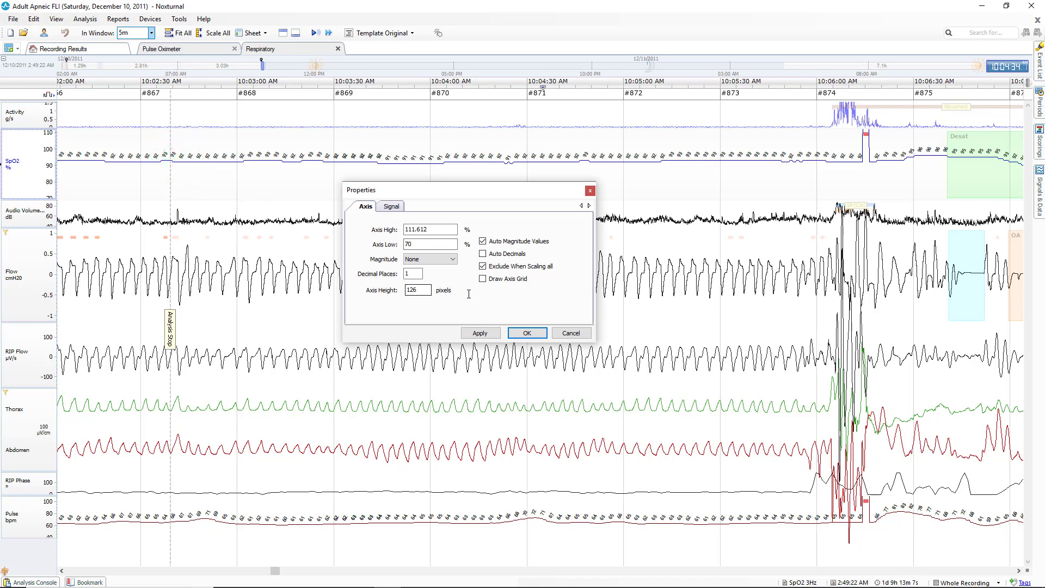
{"action": "double_click", "coordinate": [424, 290]}
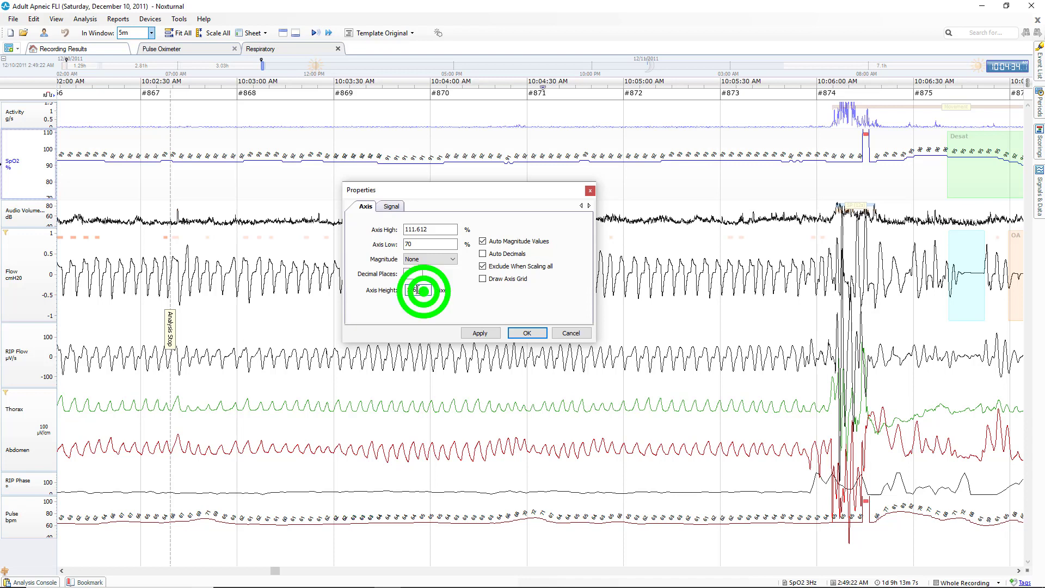
{"action": "type", "text": "1"}
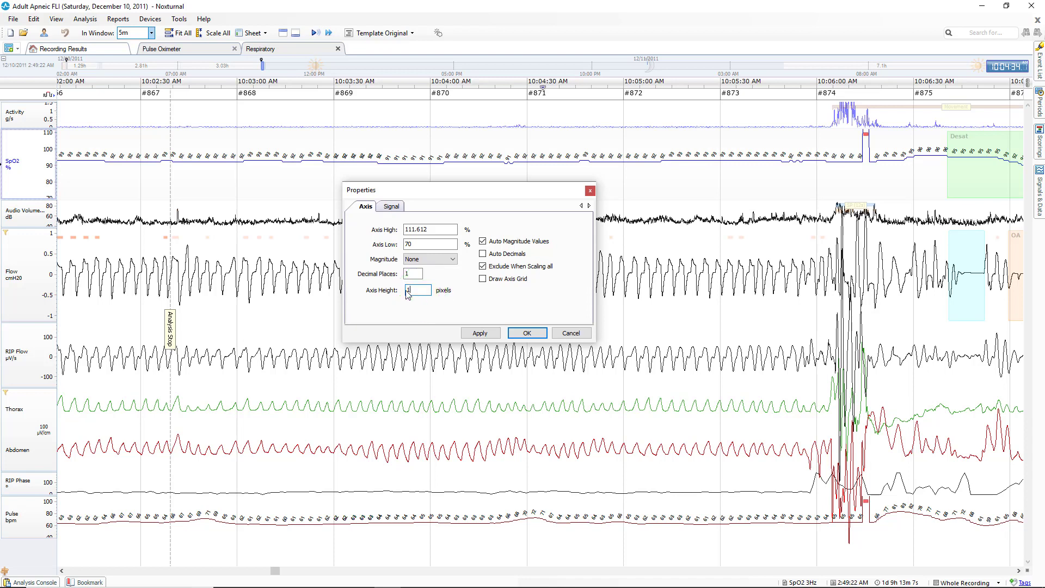
{"action": "type", "text": "00"}
{"action": "left_click", "coordinate": [480, 333]}
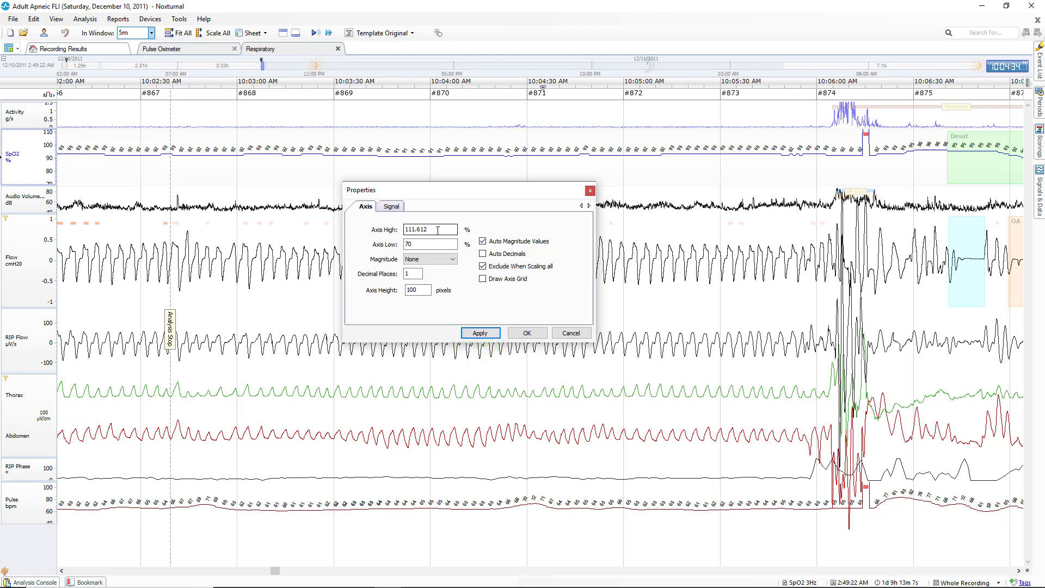
Set the SpO2 signal's upper axis limit to 105 %, review its signal display options and accept the properties.
{"action": "left_click_drag", "start_coordinate": [437, 230], "coordinate": [405, 232]}
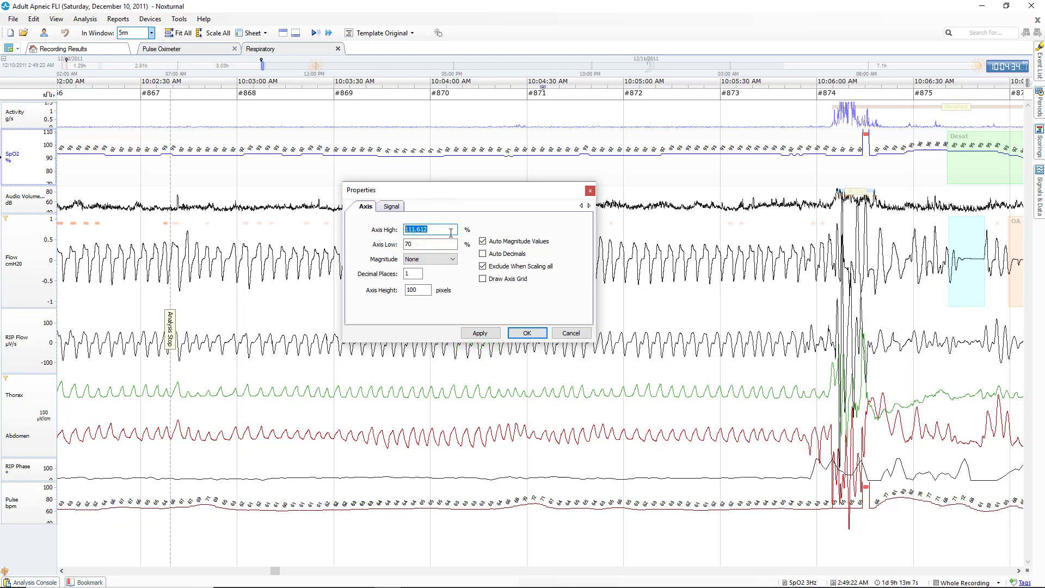
{"action": "type", "text": "105"}
{"action": "left_click", "coordinate": [468, 335]}
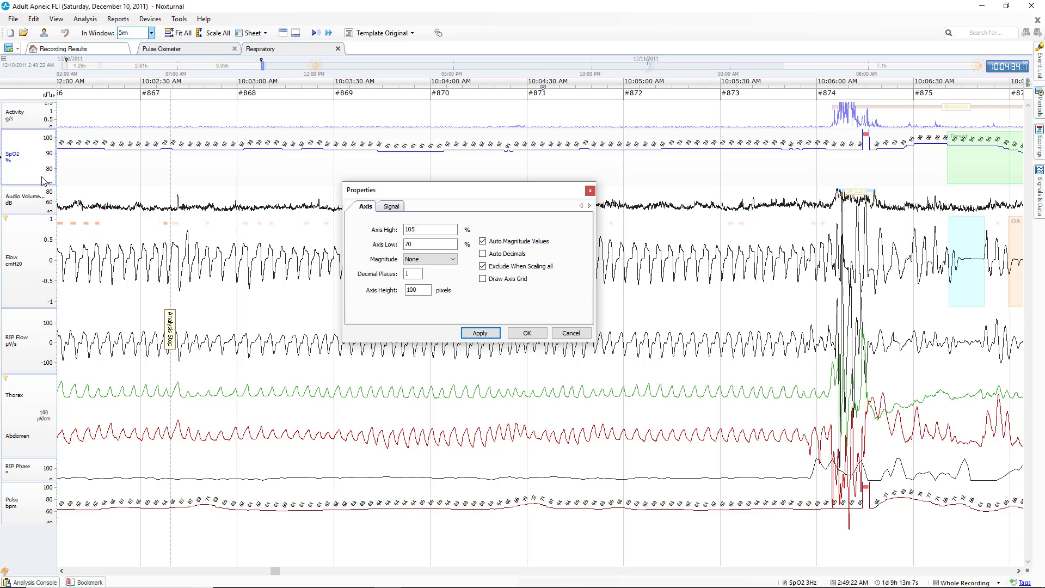
{"action": "left_click", "coordinate": [391, 208]}
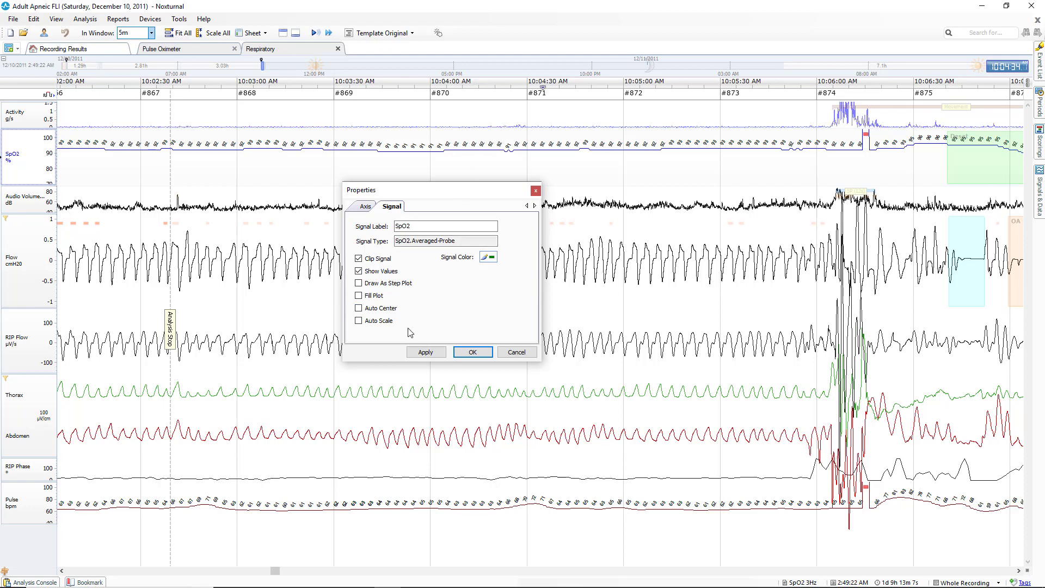
{"action": "left_click", "coordinate": [472, 353]}
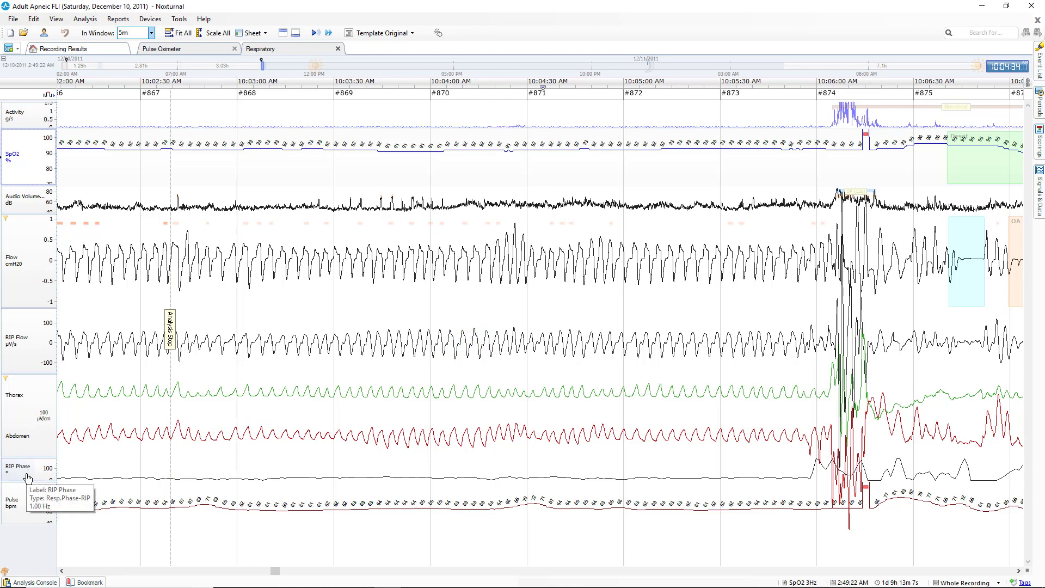
Set the RIP Phase signal's upper axis limit to 180° and increase its axis height in the properties.
{"action": "double_click", "coordinate": [90, 474]}
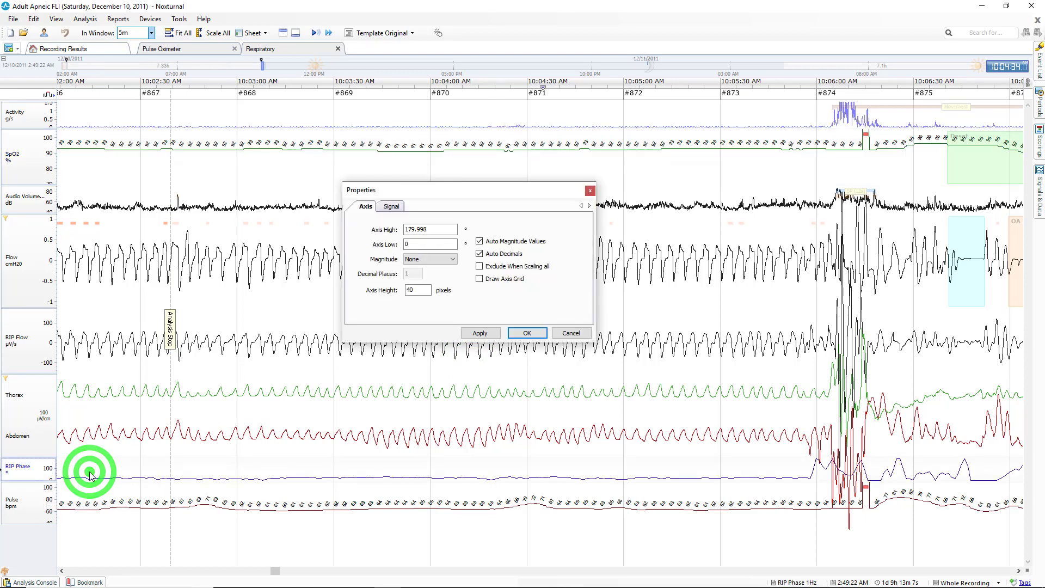
{"action": "double_click", "coordinate": [441, 229]}
{"action": "type", "text": "180"}
{"action": "left_click", "coordinate": [423, 245]}
{"action": "left_click", "coordinate": [418, 290]}
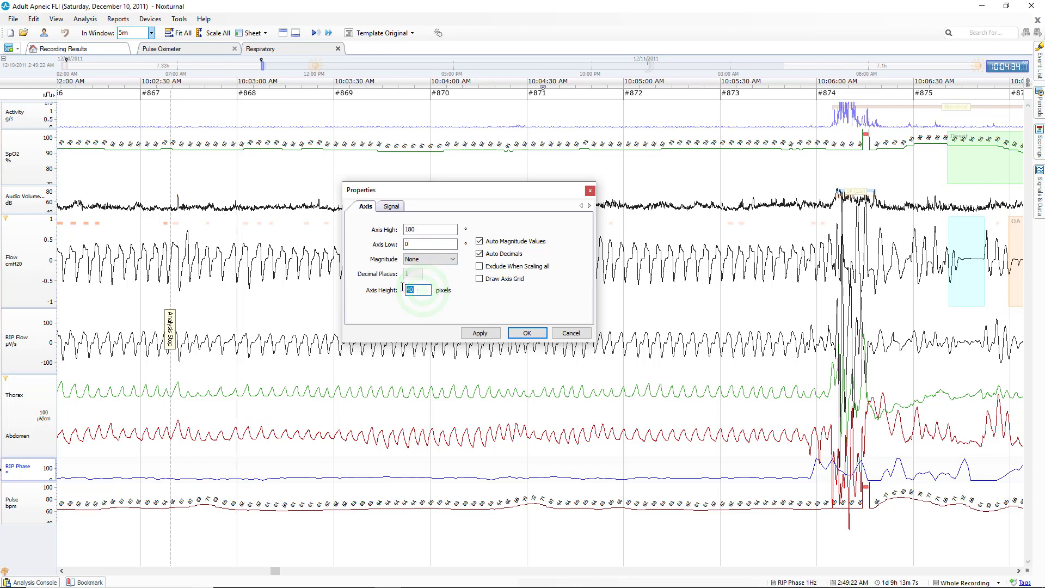
{"action": "type", "text": "6"}
Enable signal clipping and a filled plot for the RIP Phase signal and apply the changes.
{"action": "left_click", "coordinate": [391, 207]}
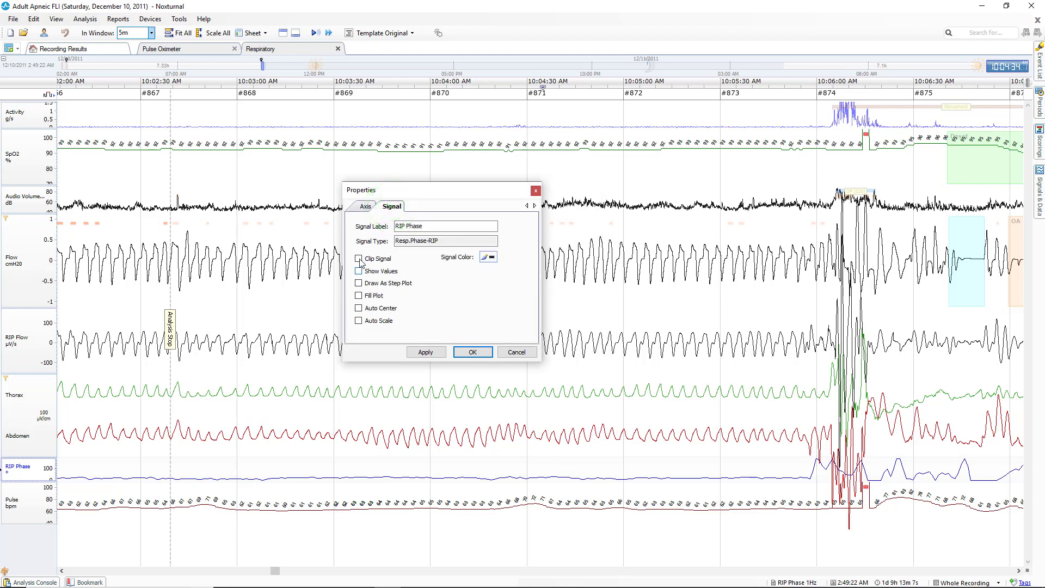
{"action": "left_click", "coordinate": [360, 260]}
{"action": "left_click", "coordinate": [359, 297]}
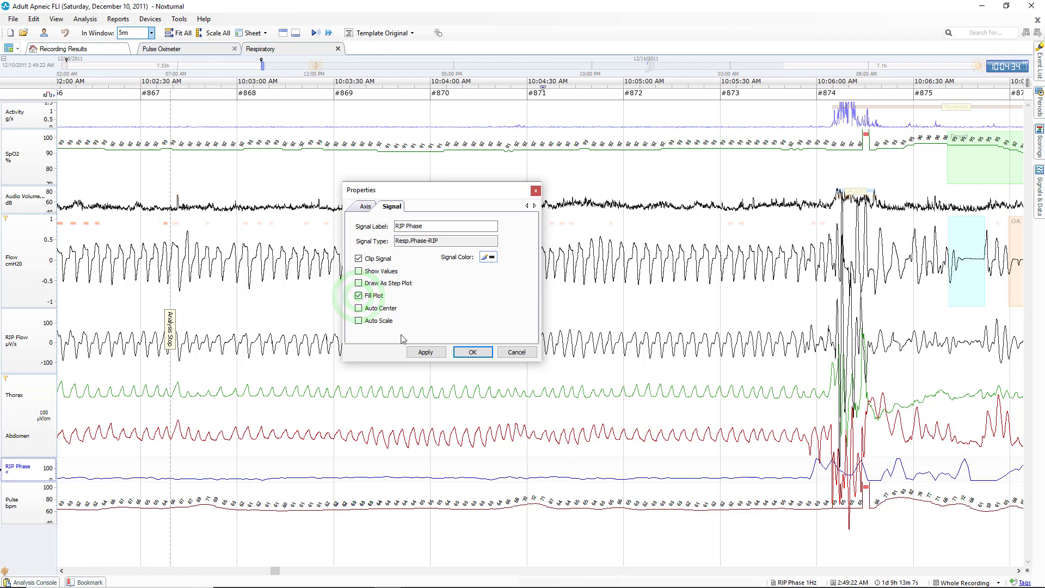
{"action": "left_click", "coordinate": [424, 353]}
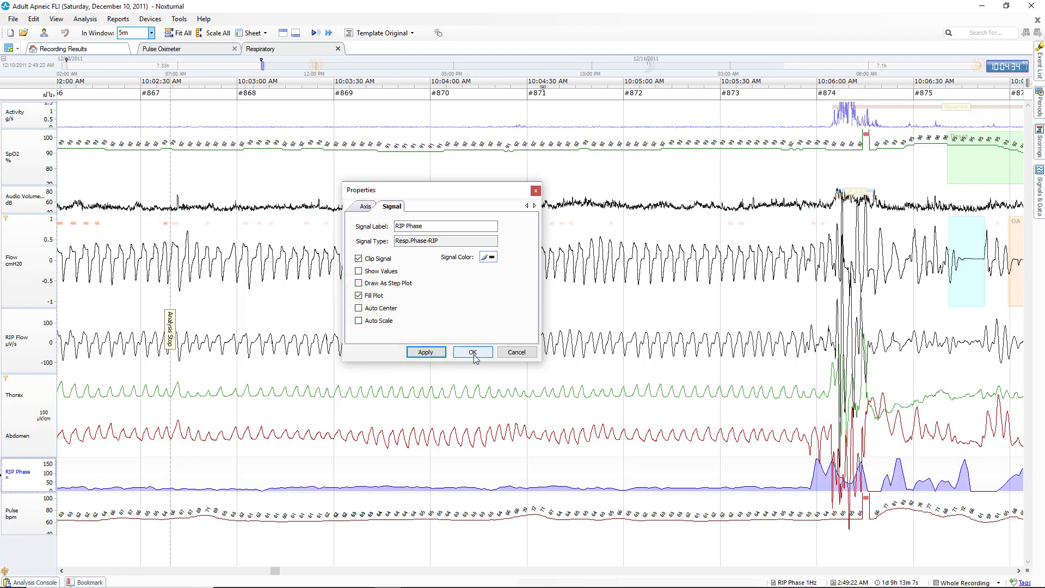
Accept the RIP Phase display changes and set the signal to be excluded when scaling all in its axis properties.
{"action": "left_click", "coordinate": [473, 353]}
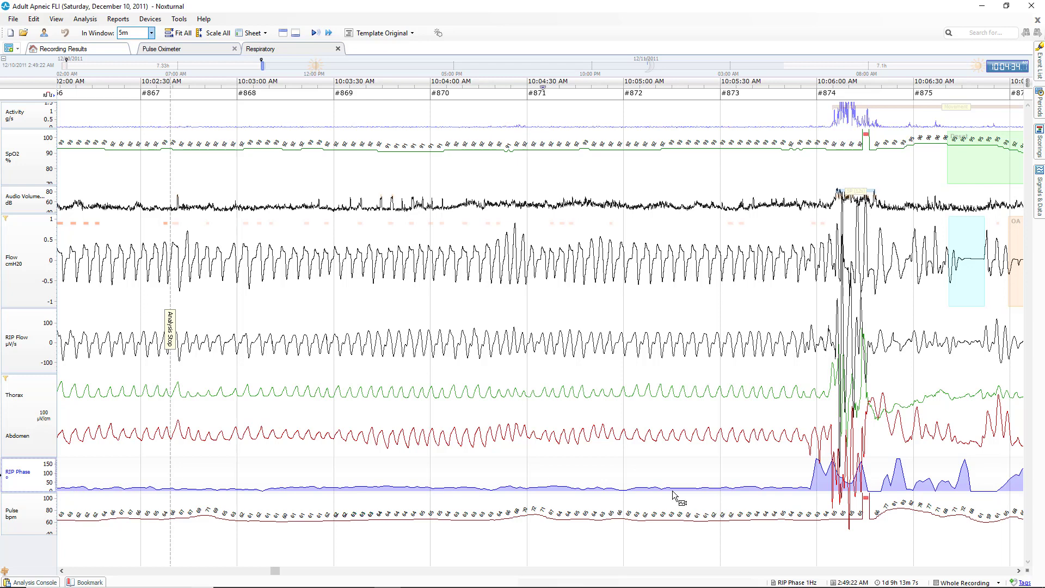
{"action": "scroll", "coordinate": [673, 495], "scroll_direction": "down", "scroll_amount": 10}
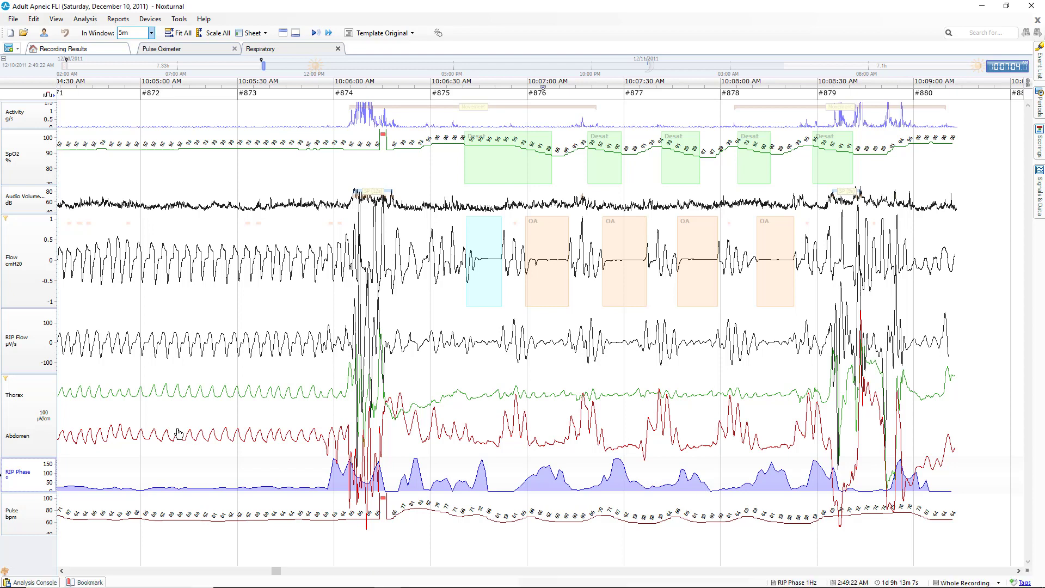
{"action": "double_click", "coordinate": [218, 478]}
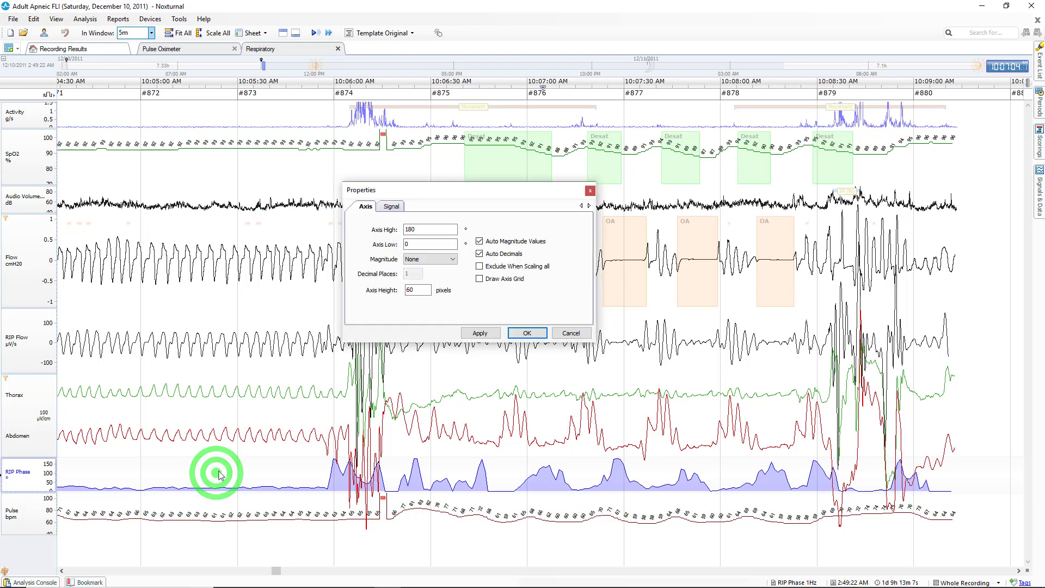
{"action": "left_click", "coordinate": [480, 268]}
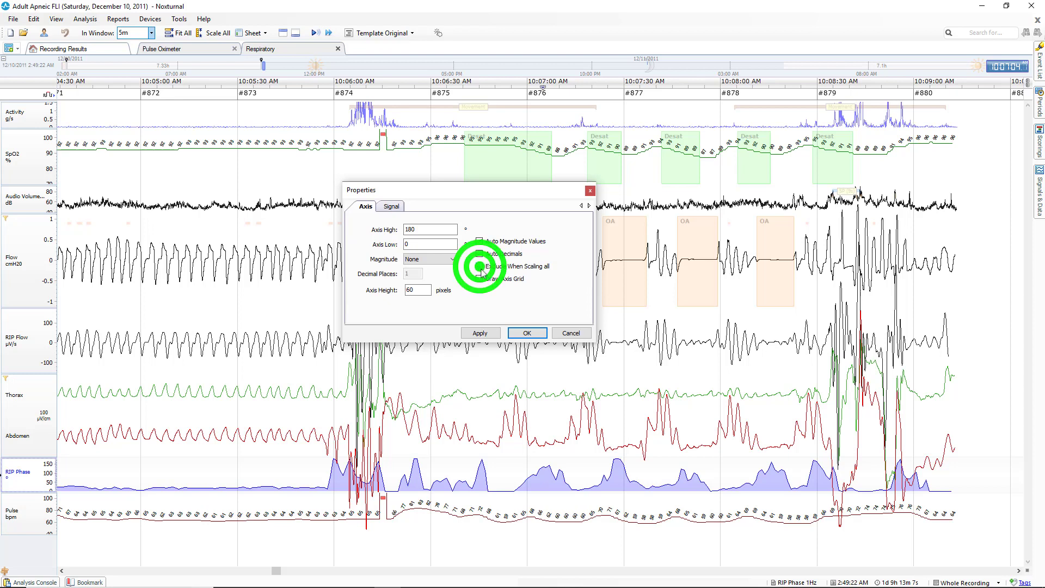
{"action": "left_click", "coordinate": [516, 333]}
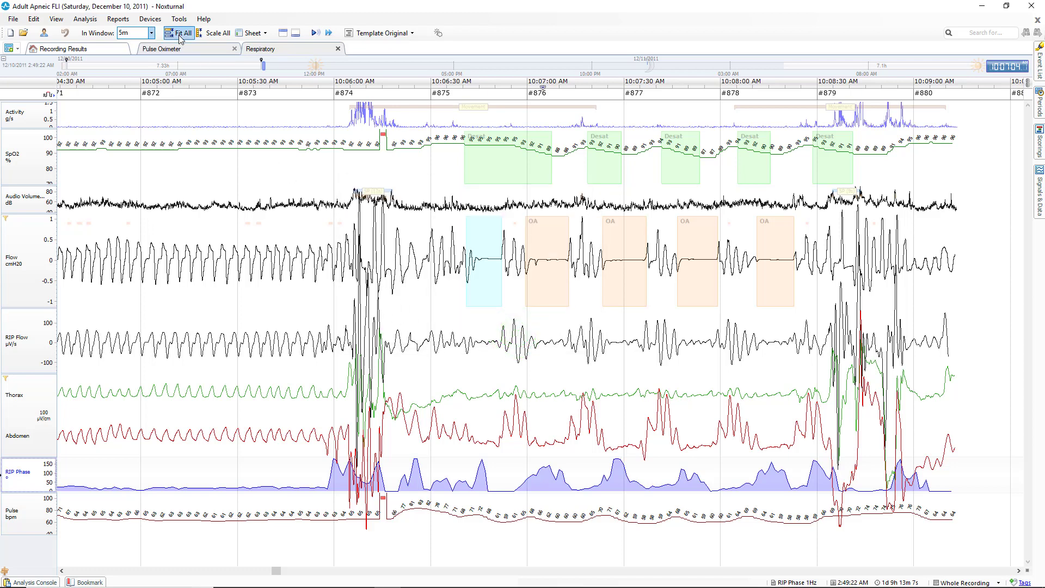
Scale all signals on the Respiratory sheet and fit them to the available height.
{"action": "left_click", "coordinate": [228, 35]}
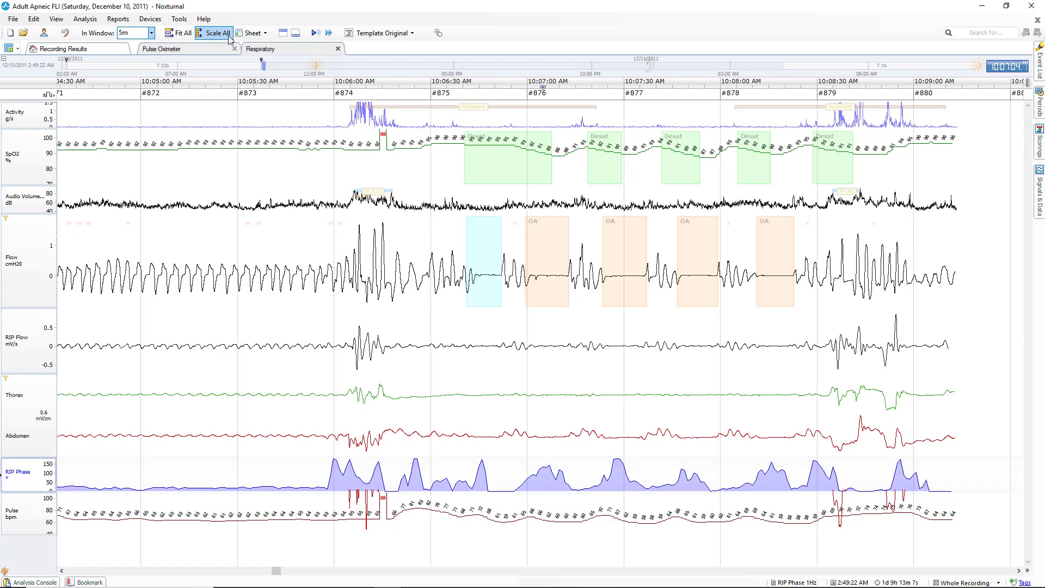
{"action": "left_click", "coordinate": [180, 34]}
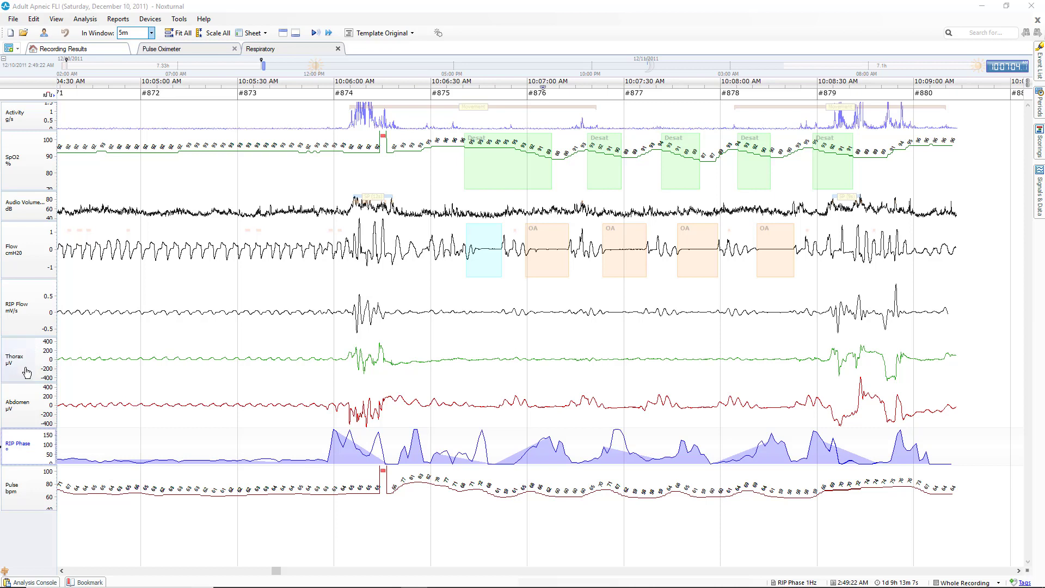
Combine the Abdomen signal with the Thorax signal by moving one onto the other.
{"action": "mouse_move", "coordinate": [26, 372]}
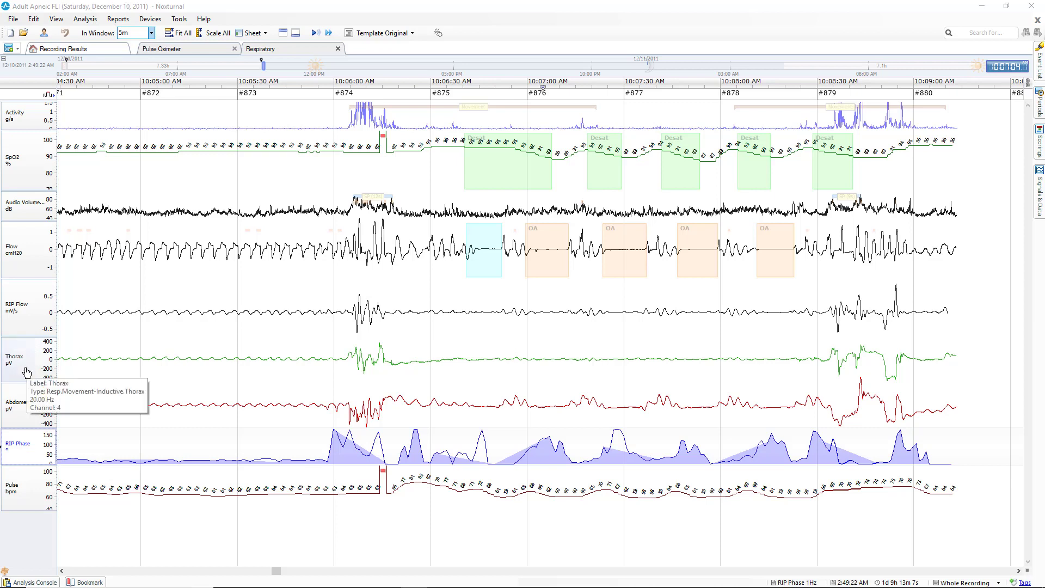
{"action": "mouse_move", "coordinate": [26, 372]}
{"action": "left_mouse_down"}
{"action": "mouse_move", "coordinate": [30, 349]}
{"action": "mouse_move", "coordinate": [32, 375]}
{"action": "left_mouse_up"}
{"action": "mouse_move", "coordinate": [35, 413]}
{"action": "left_mouse_down"}
{"action": "mouse_move", "coordinate": [28, 309]}
{"action": "mouse_move", "coordinate": [38, 396]}
{"action": "left_mouse_up"}
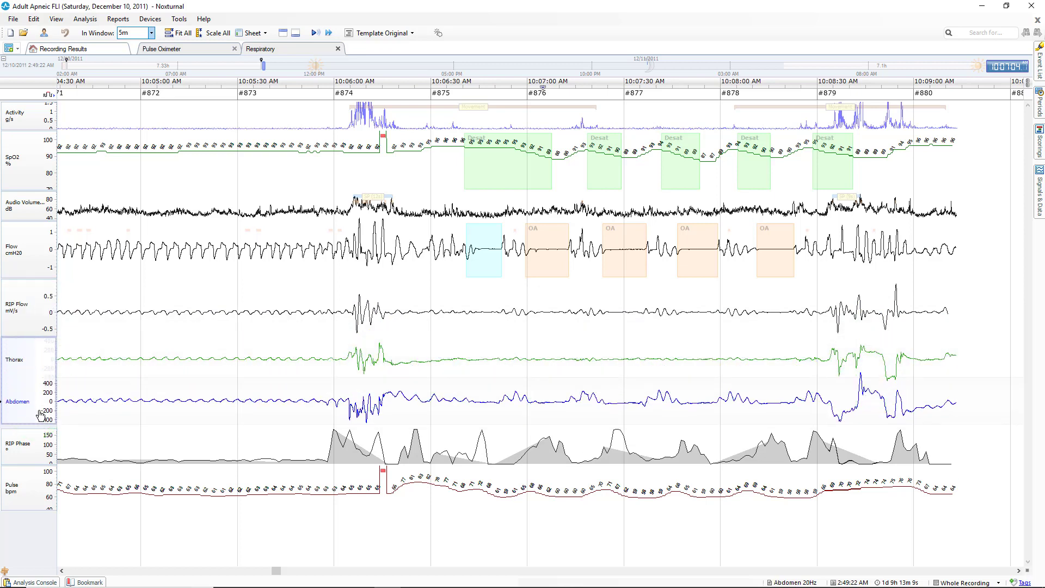
Group the Thorax signal with the other signals of the same type.
{"action": "right_click", "coordinate": [29, 372]}
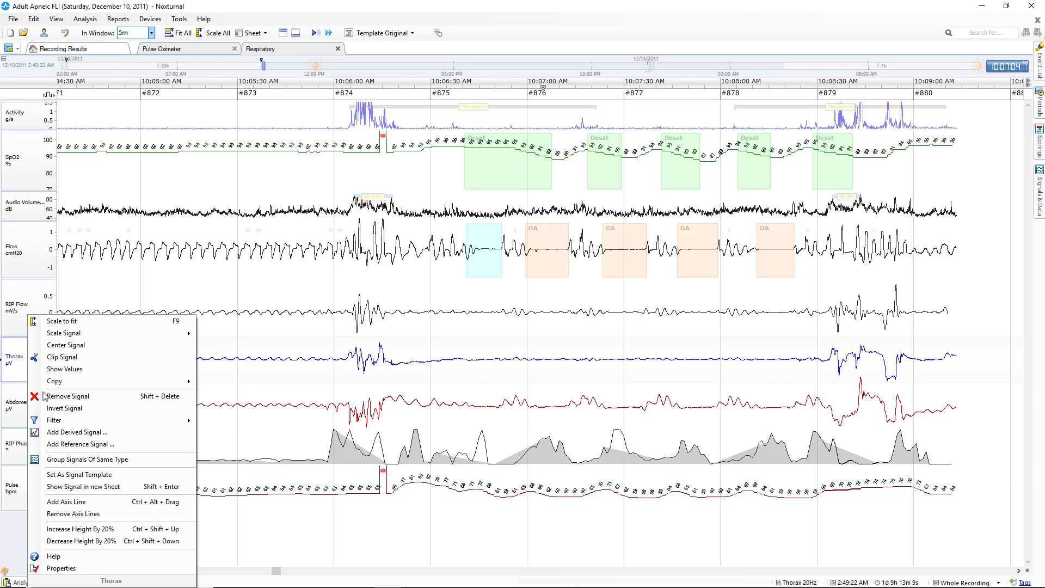
{"action": "left_click", "coordinate": [87, 461]}
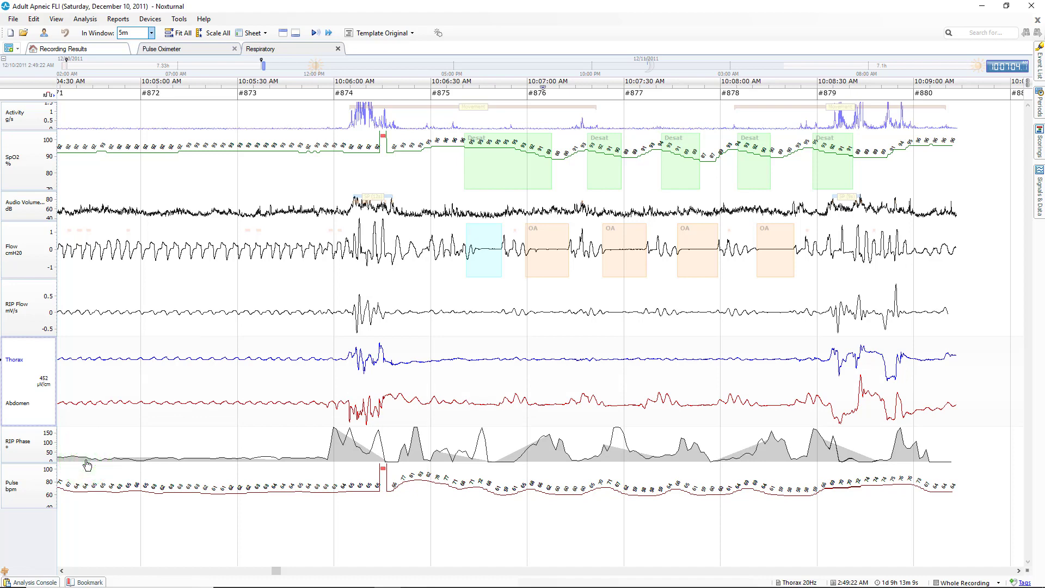
{"action": "mouse_move", "coordinate": [20, 390]}
{"action": "left_mouse_down"}
{"action": "mouse_move", "coordinate": [22, 322]}
{"action": "mouse_move", "coordinate": [27, 401]}
{"action": "left_mouse_up"}
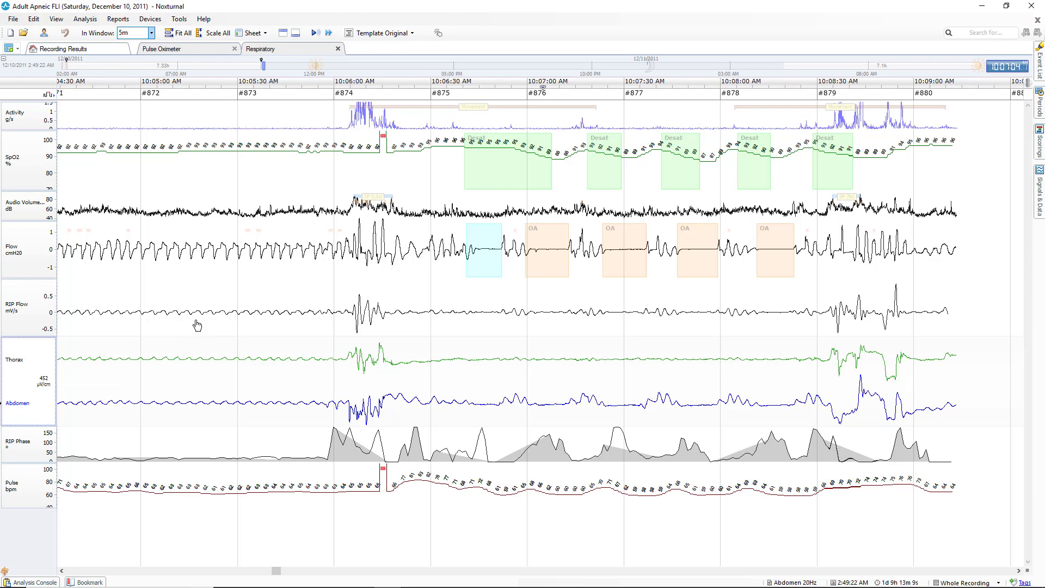
Add the Position and Activity view above the sheet, and place a narrowed Flow Volume Loops view beside it.
{"action": "left_click", "coordinate": [57, 19]}
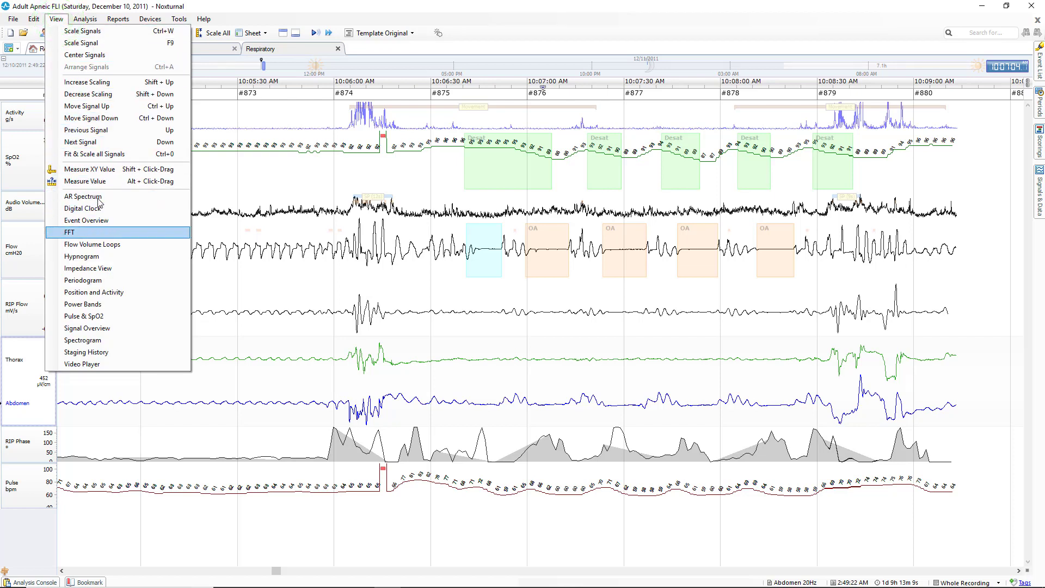
{"action": "left_click", "coordinate": [103, 294]}
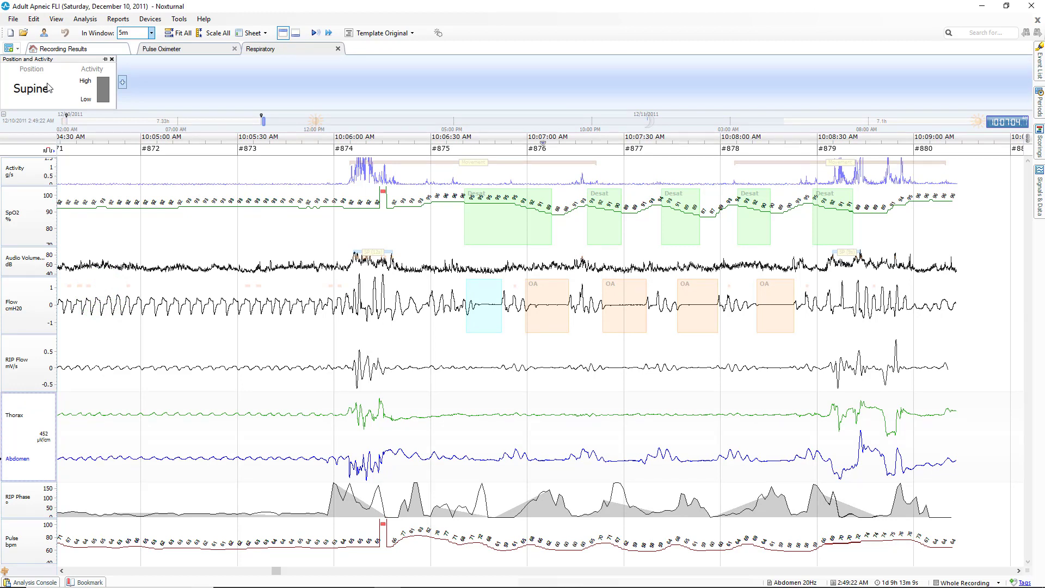
{"action": "left_click", "coordinate": [123, 84]}
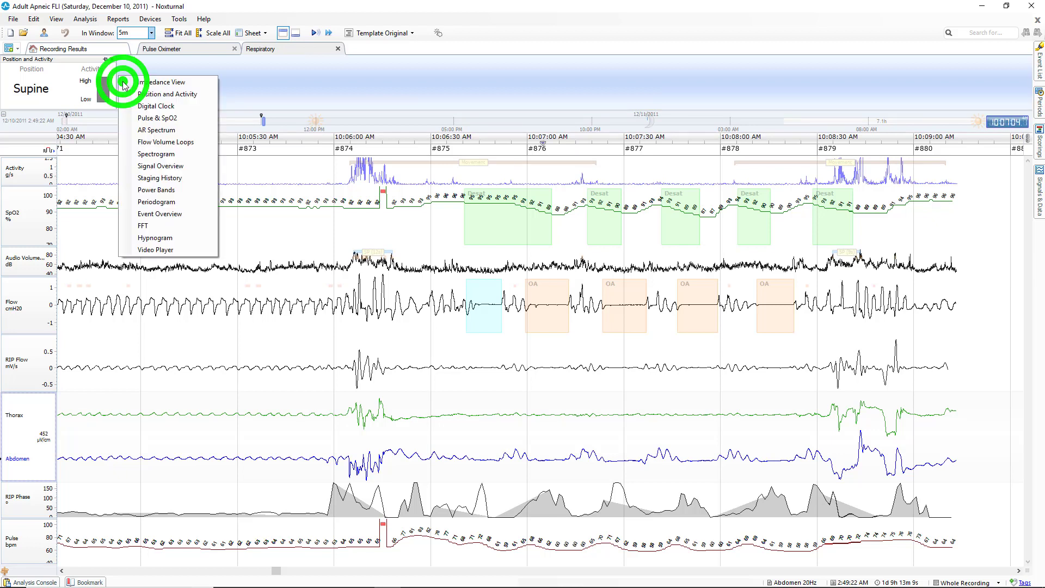
{"action": "left_click", "coordinate": [173, 142]}
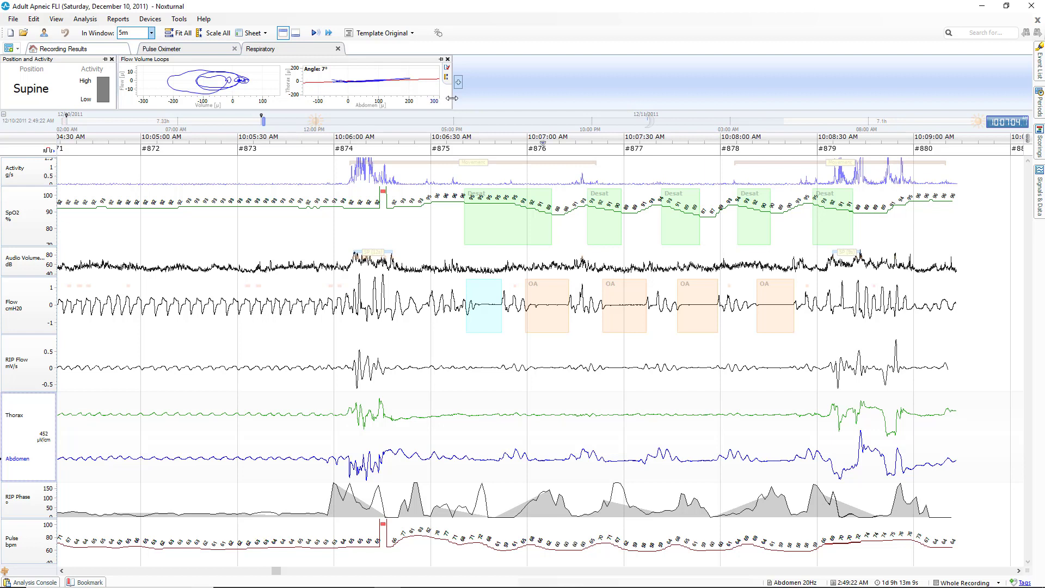
{"action": "left_click_drag", "start_coordinate": [452, 98], "coordinate": [342, 98]}
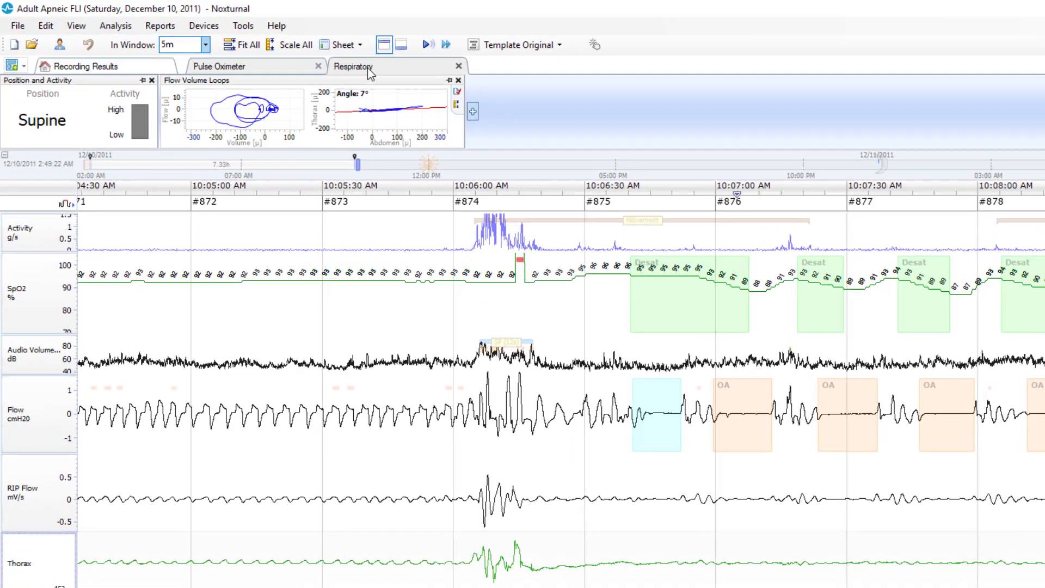
Save the Respiratory sheet's layout under the name My Respiratory.
{"action": "right_click", "coordinate": [270, 50]}
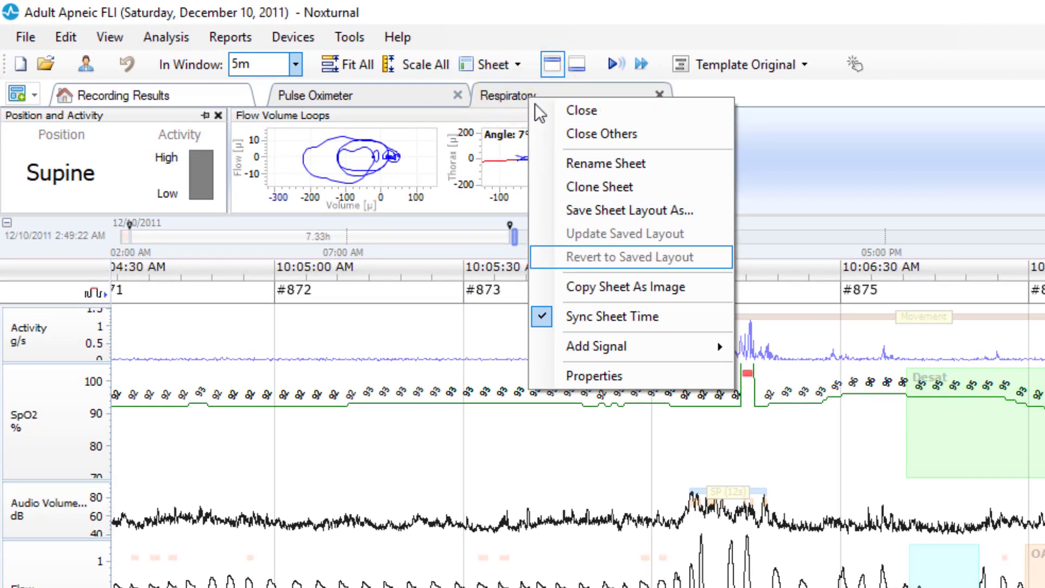
{"action": "left_click", "coordinate": [644, 212]}
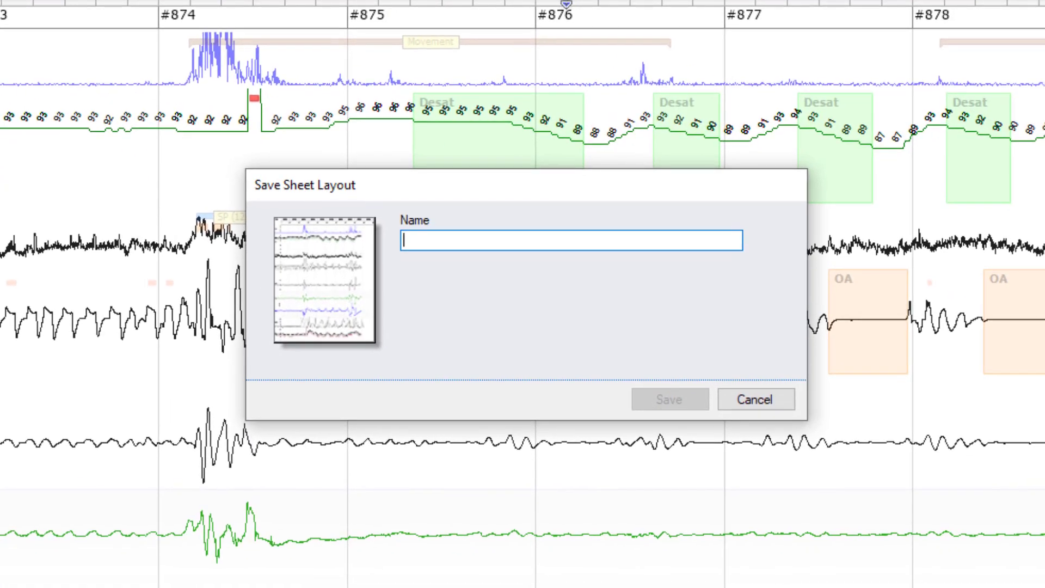
{"action": "type", "text": "My Respirator"}
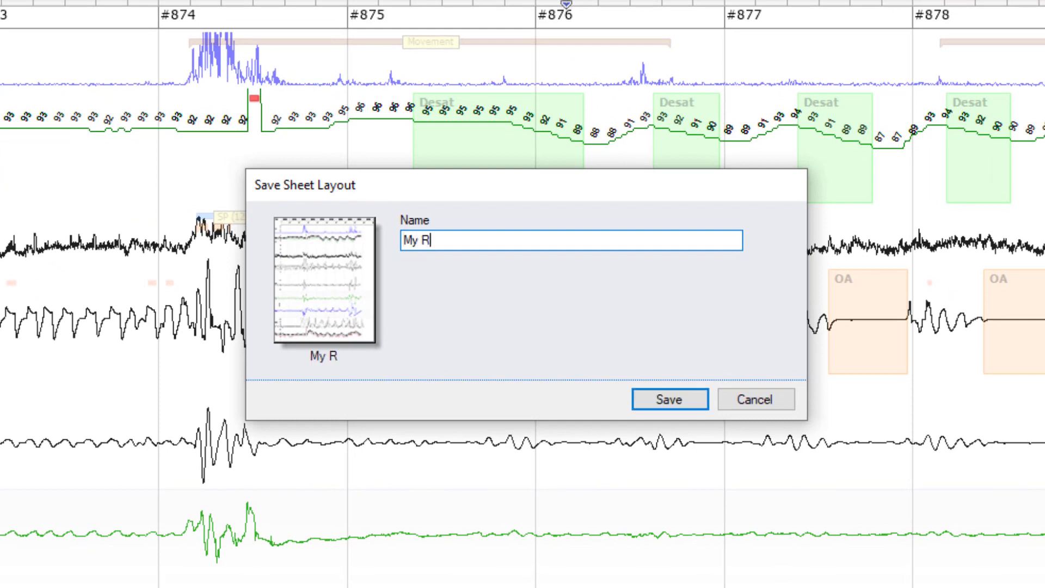
{"action": "type", "text": "y"}
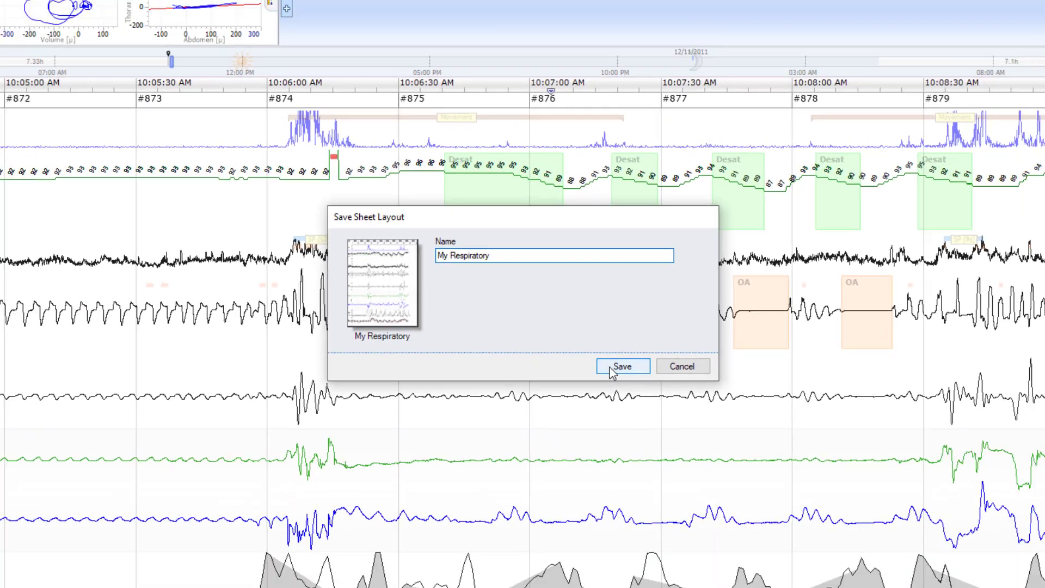
{"action": "left_click", "coordinate": [653, 403]}
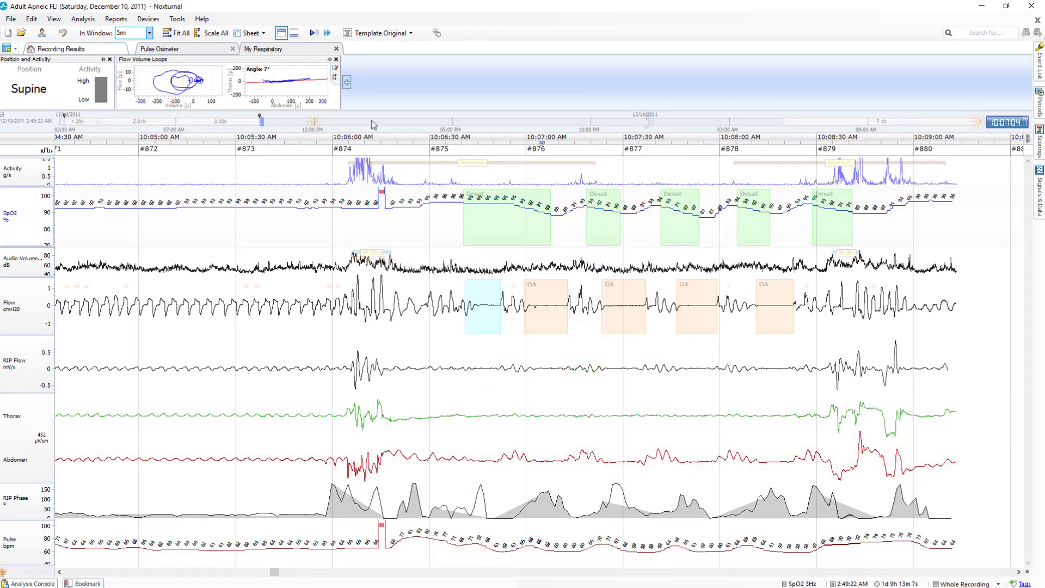
Review the epoch duration setting in the My Respiratory sheet's properties, and change the sheet's background color to light tan.
{"action": "left_click", "coordinate": [300, 52]}
{"action": "right_click", "coordinate": [276, 49]}
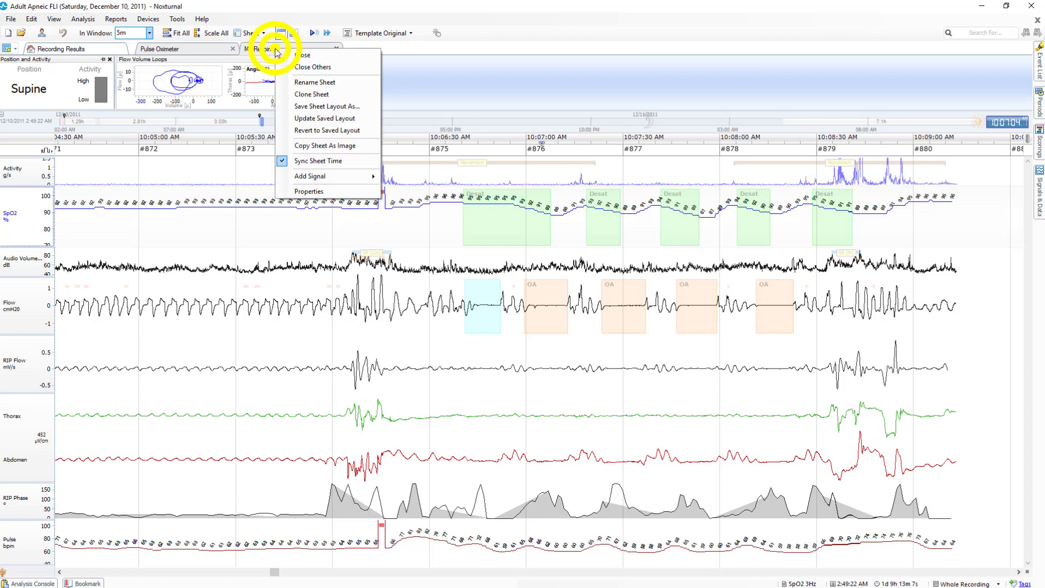
{"action": "left_click", "coordinate": [327, 195]}
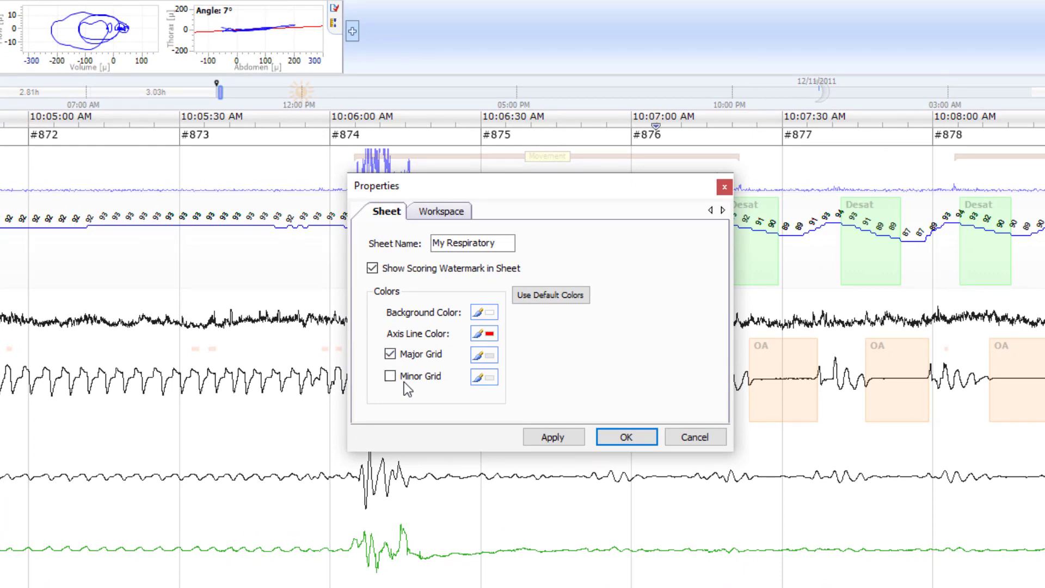
{"action": "left_click", "coordinate": [436, 211]}
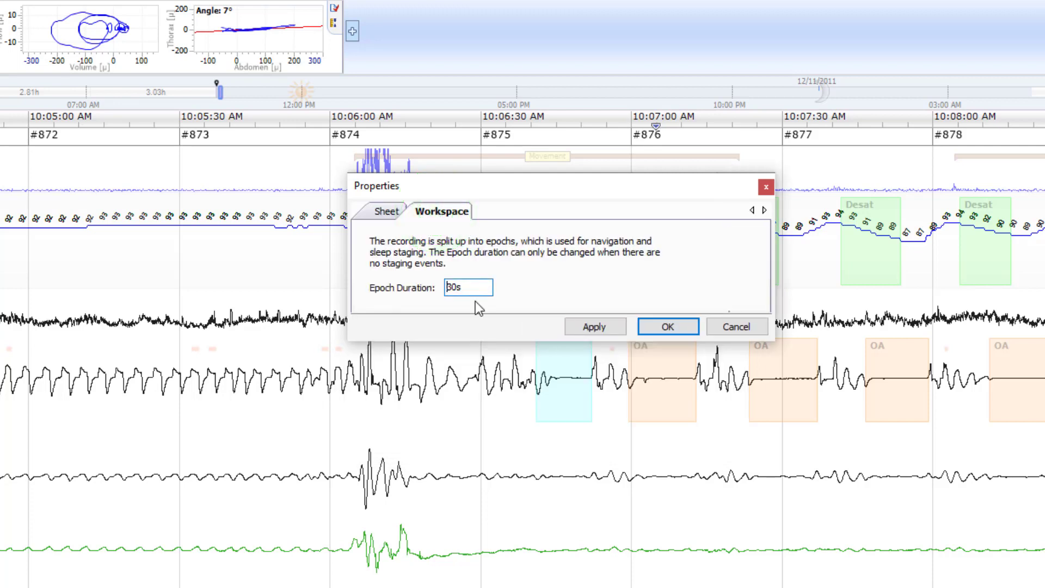
{"action": "left_click", "coordinate": [381, 212]}
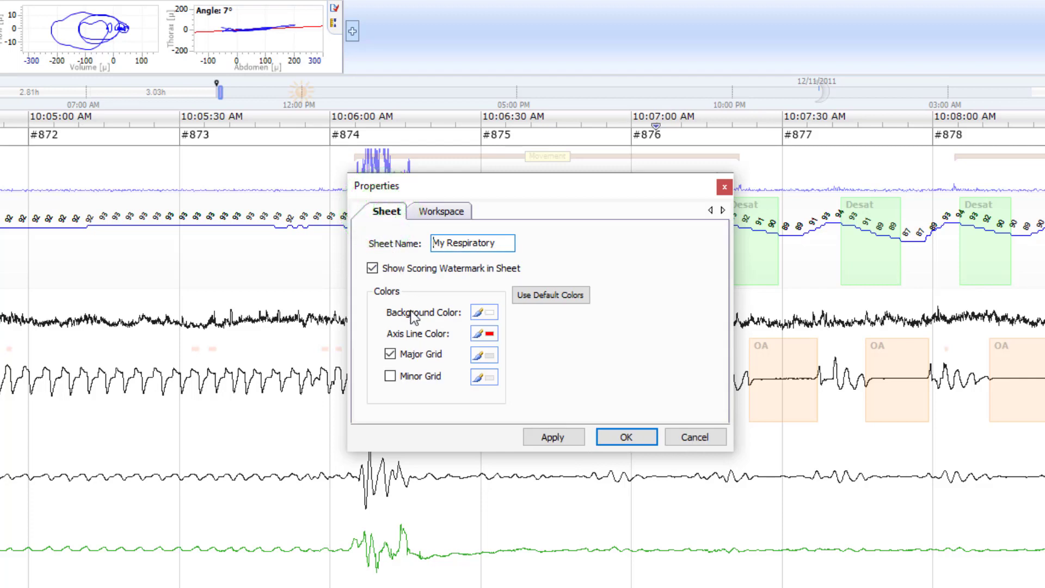
{"action": "left_click", "coordinate": [489, 315]}
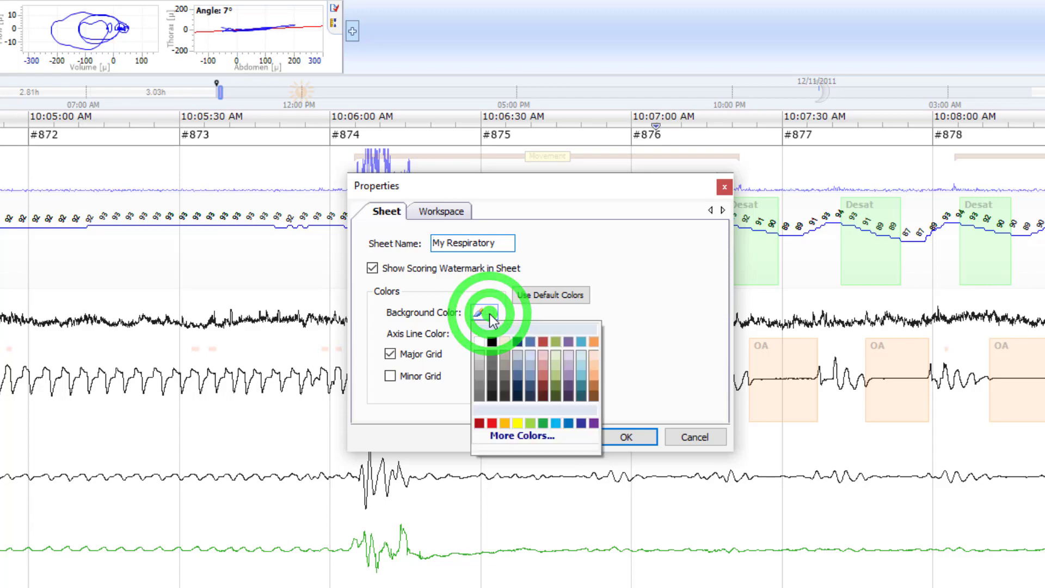
{"action": "left_click", "coordinate": [505, 343]}
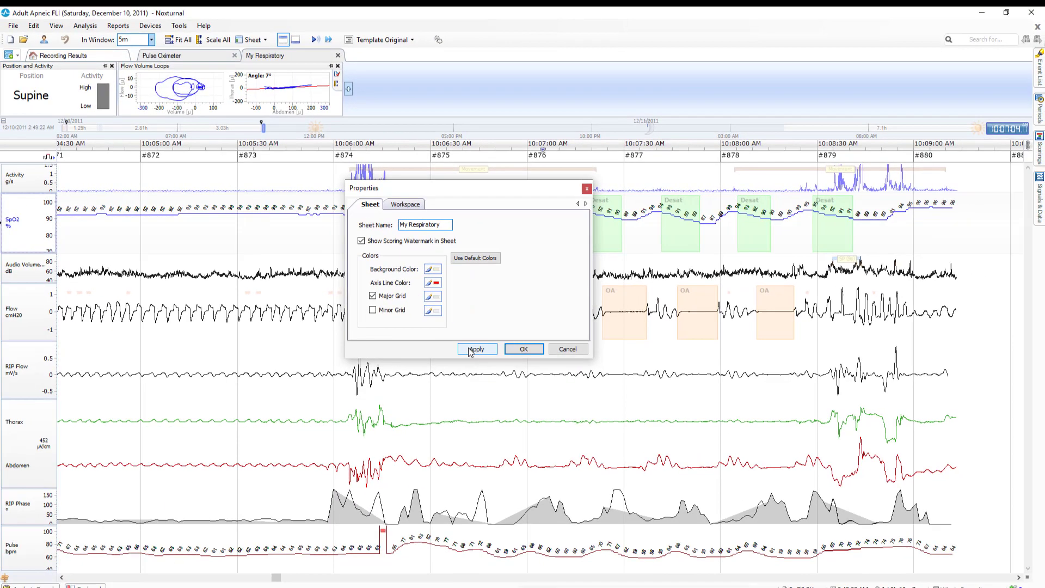
{"action": "left_click", "coordinate": [472, 350]}
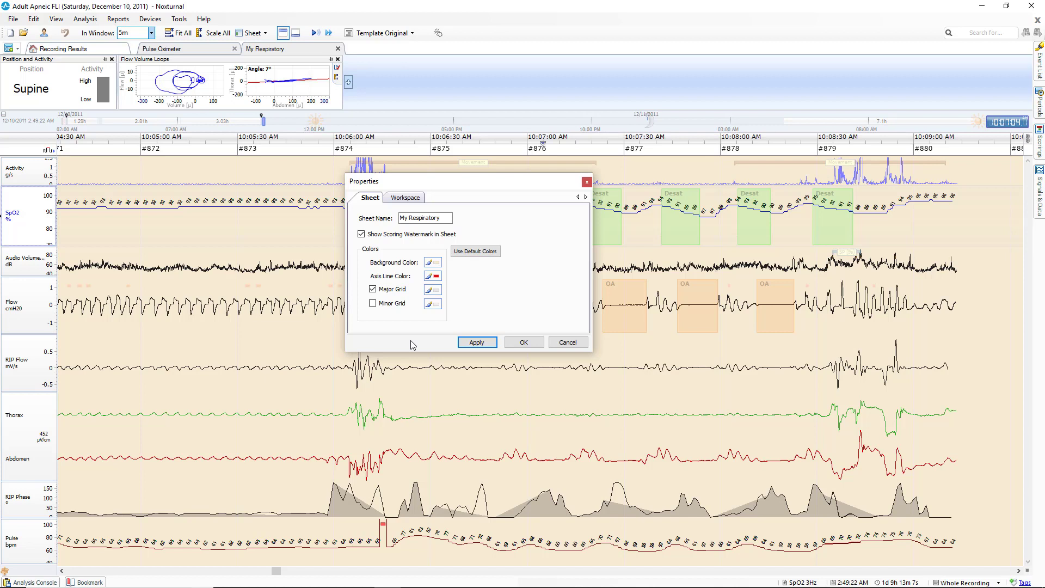
{"action": "left_click", "coordinate": [524, 343]}
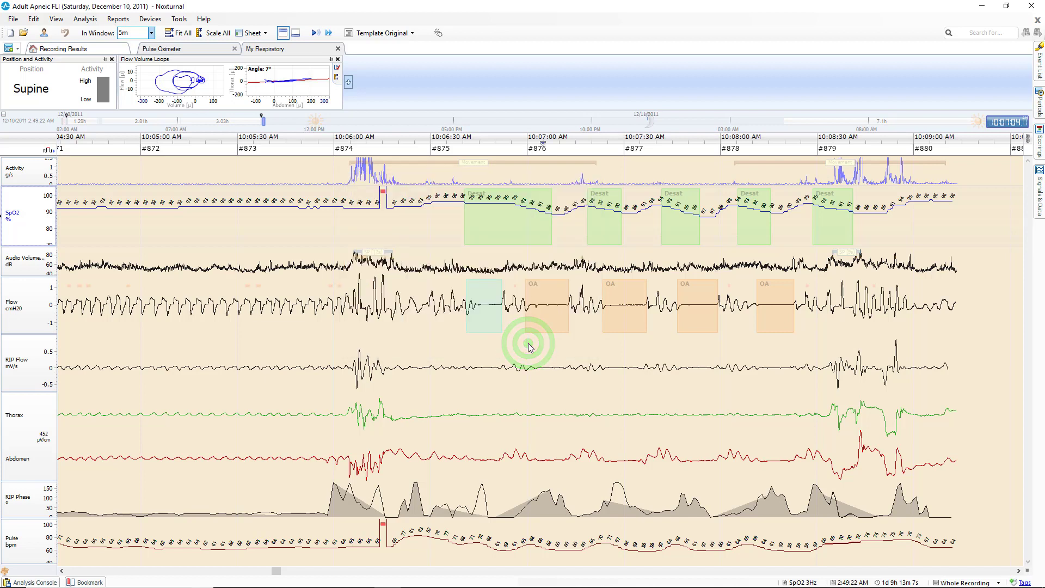
Update the saved My Respiratory layout with the sheet's current appearance.
{"action": "right_click", "coordinate": [275, 52]}
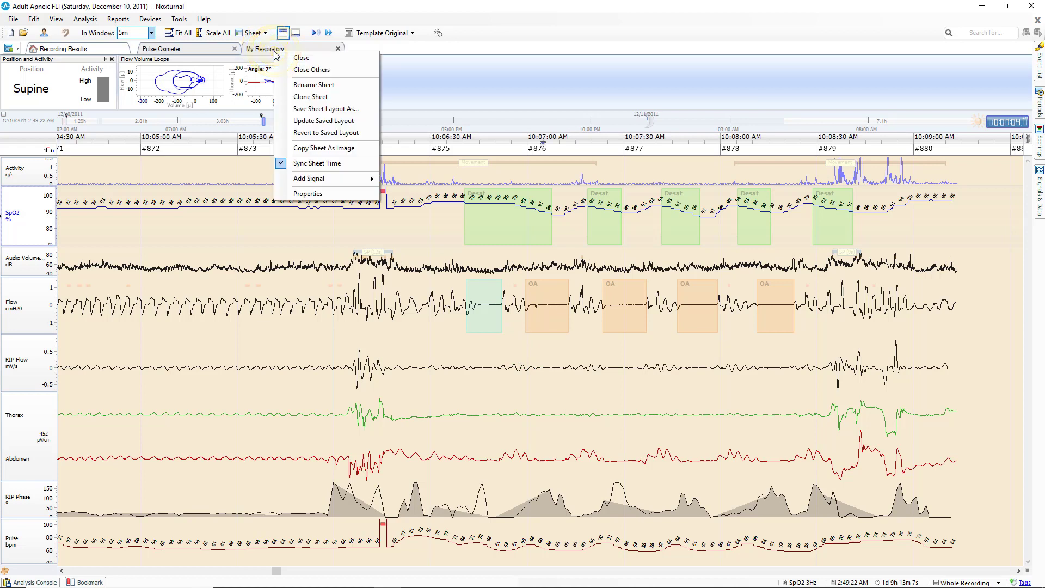
{"action": "left_click", "coordinate": [343, 121]}
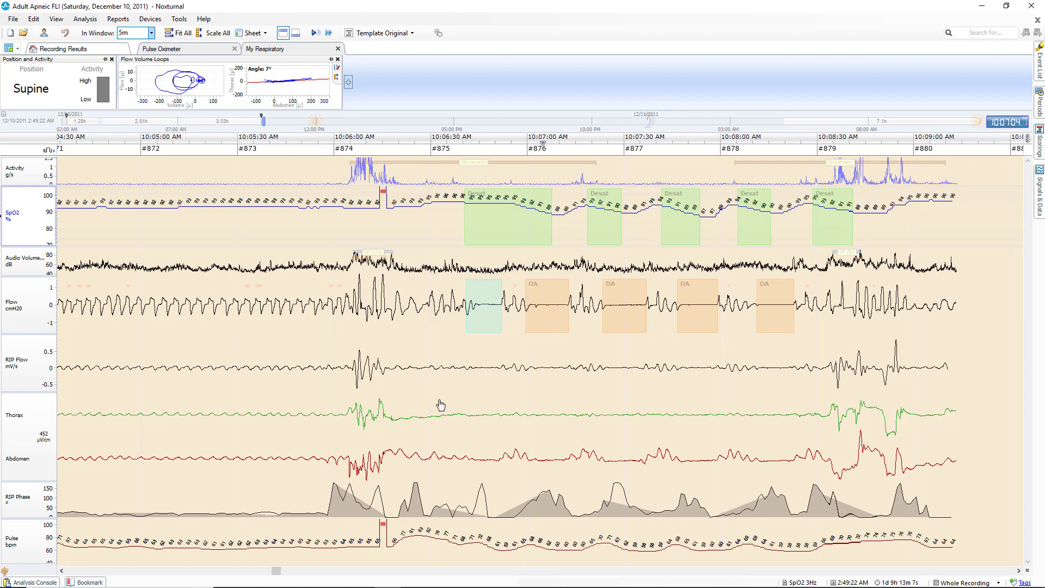
Revert the My Respiratory sheet to its saved layout and close the sheet.
{"action": "right_click", "coordinate": [273, 52]}
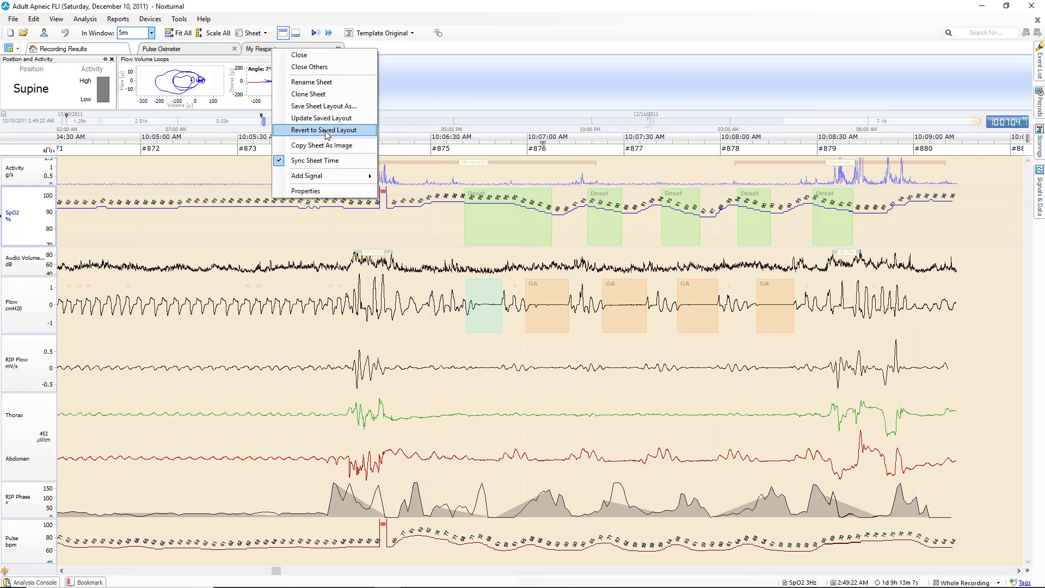
{"action": "left_click", "coordinate": [325, 130]}
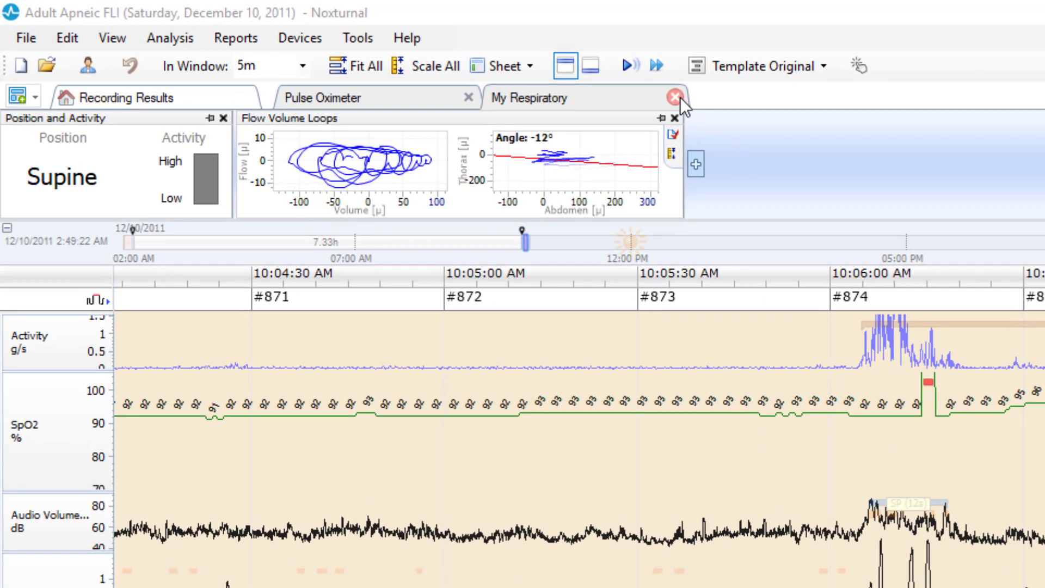
{"action": "left_click", "coordinate": [679, 98]}
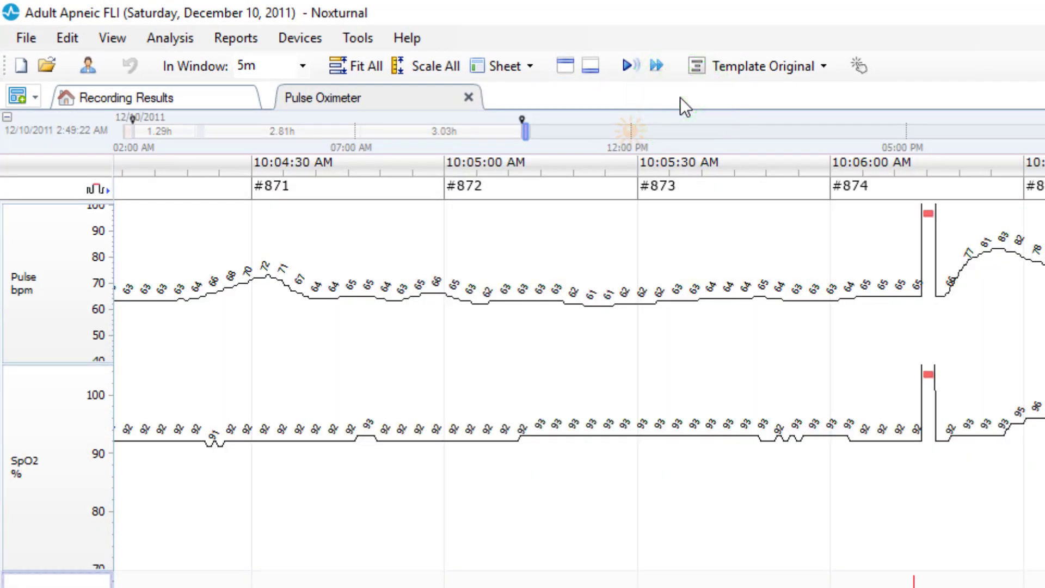
Add a new sheet to the workspace based on the saved My Respiratory layout.
{"action": "left_click", "coordinate": [33, 101]}
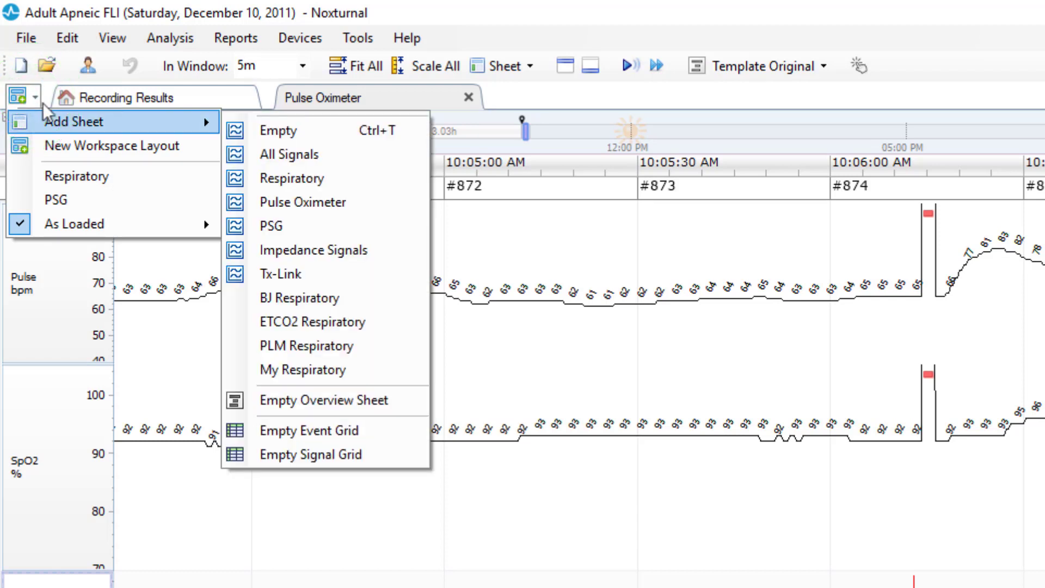
{"action": "left_click", "coordinate": [86, 122]}
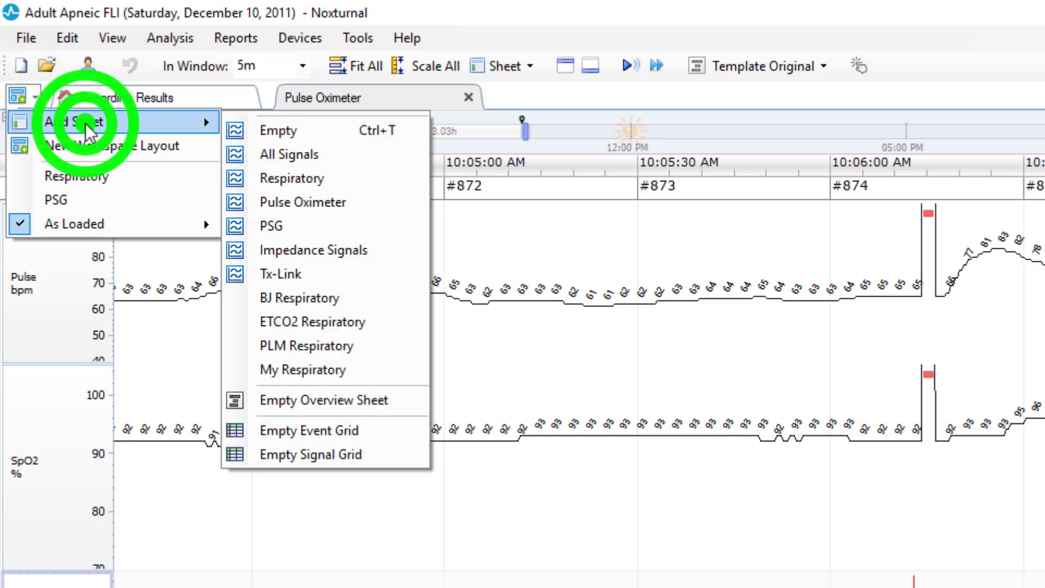
{"action": "left_click", "coordinate": [339, 369]}
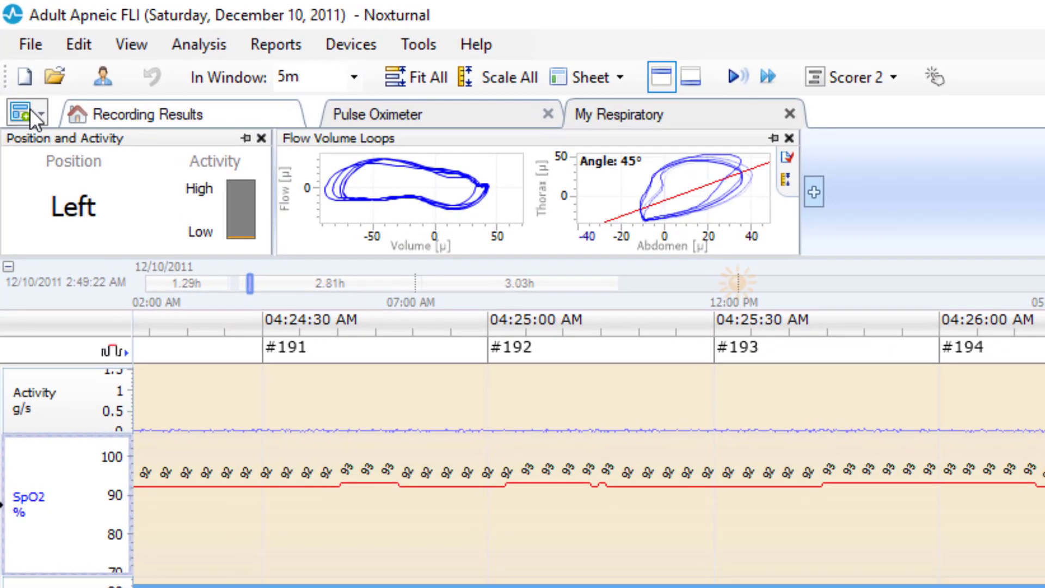
Create a new workspace layout named My Default Layout as a copy of the current layout.
{"action": "left_click", "coordinate": [32, 112]}
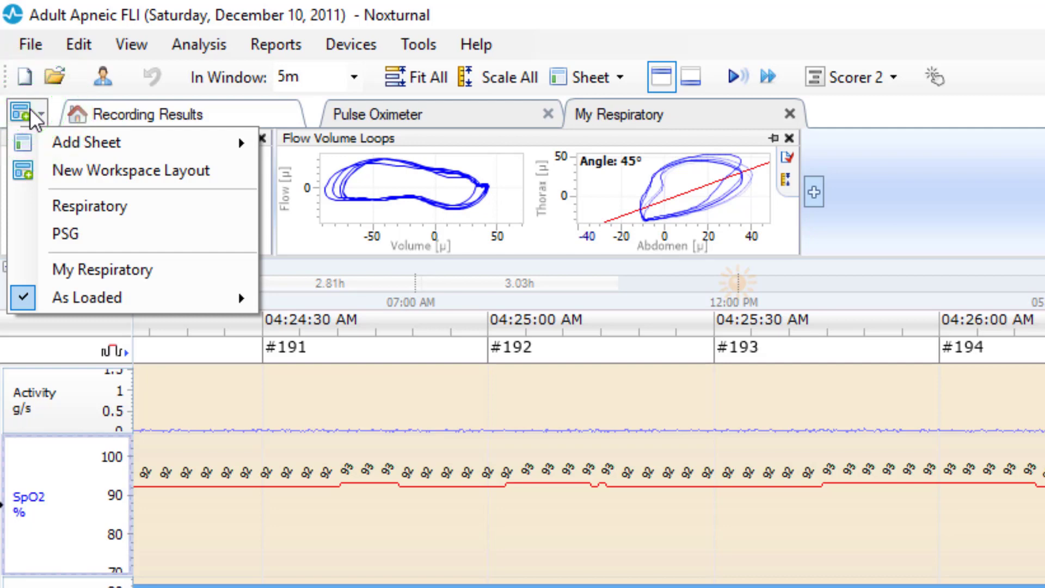
{"action": "key", "text": "Down"}
{"action": "key", "text": "Down"}
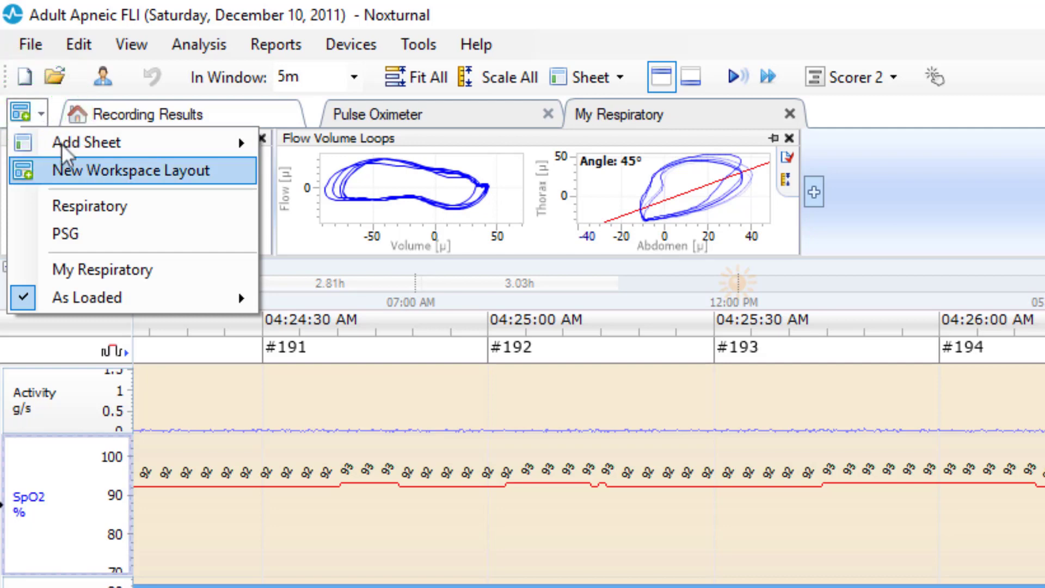
{"action": "left_click", "coordinate": [86, 171]}
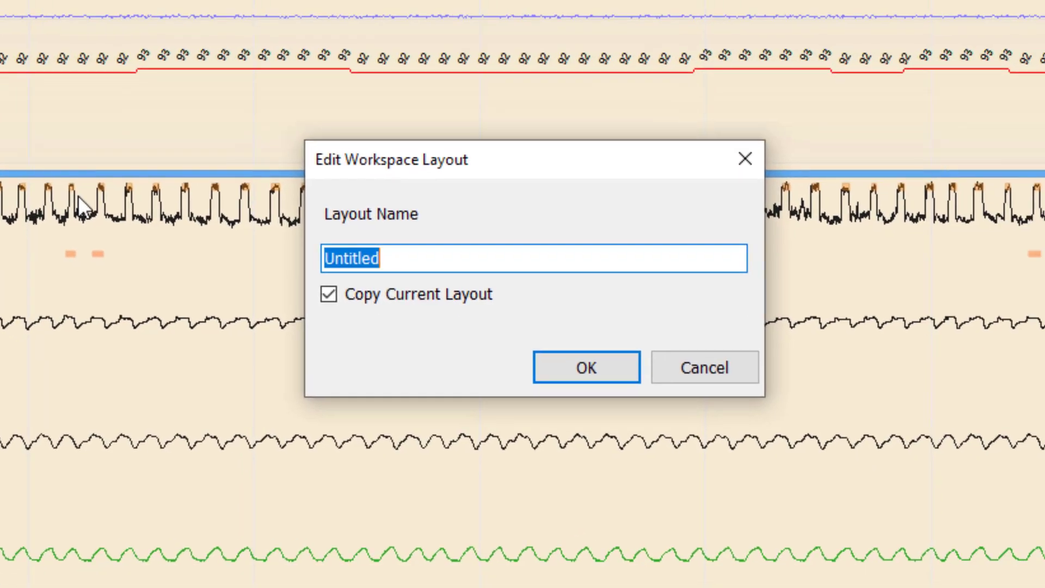
{"action": "type", "text": "My "}
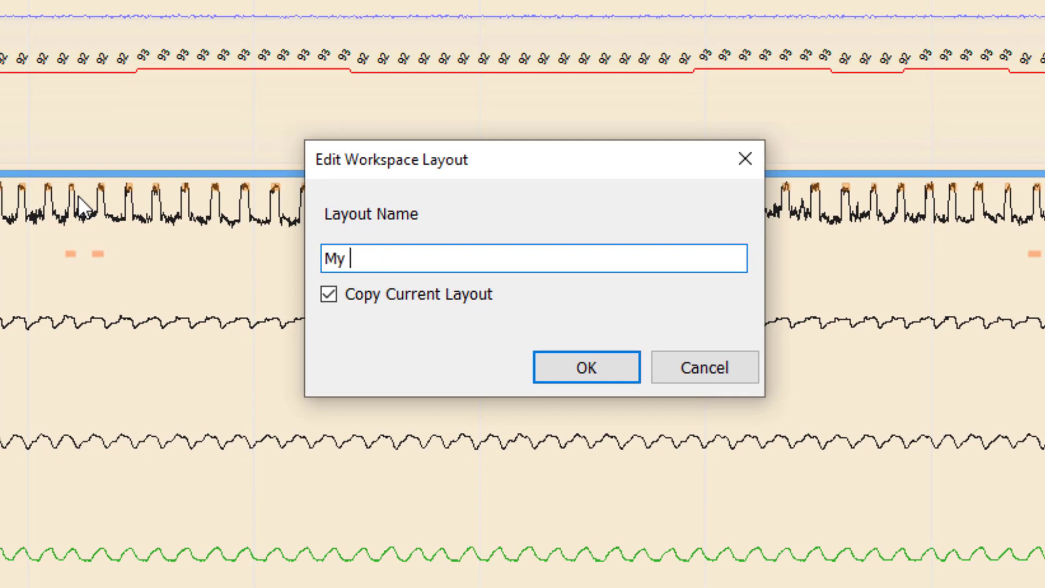
{"action": "type", "text": "Default Lay"}
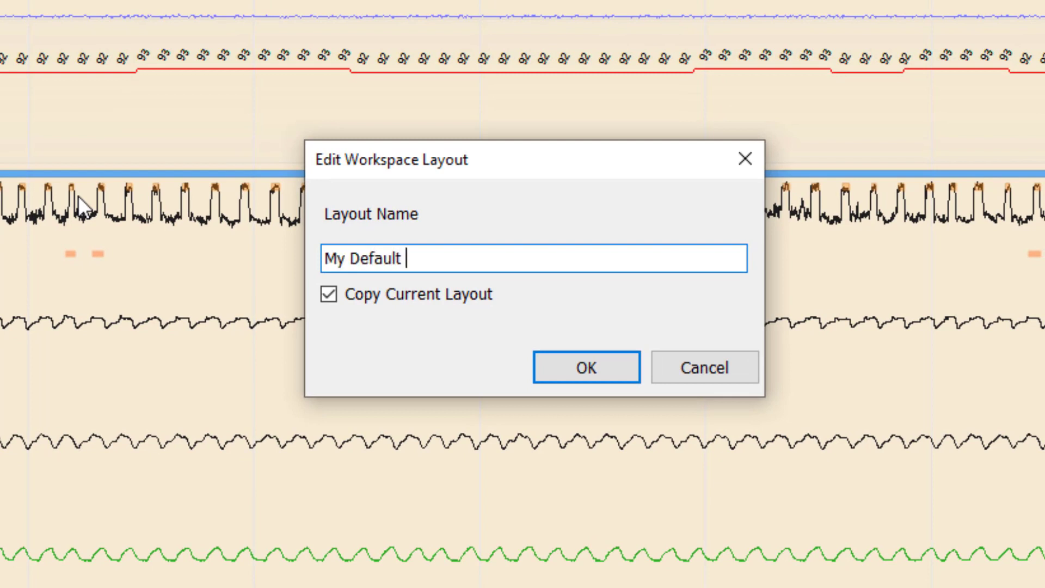
{"action": "type", "text": "out"}
{"action": "left_click", "coordinate": [586, 367]}
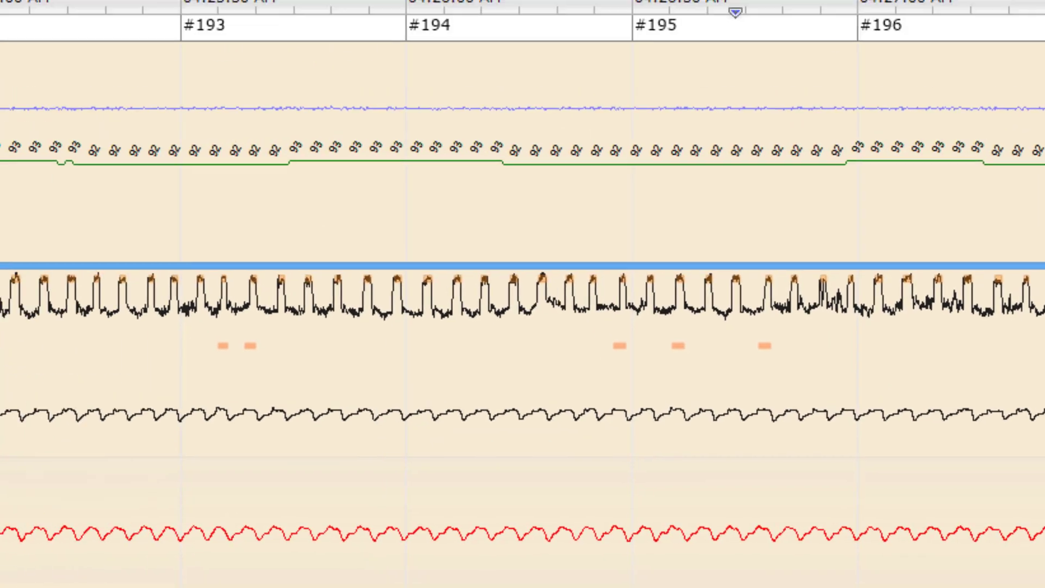
Set the workspace layout of the Nox Health recording type to My Default Layout and save the recording type.
{"action": "left_click", "coordinate": [311, 24]}
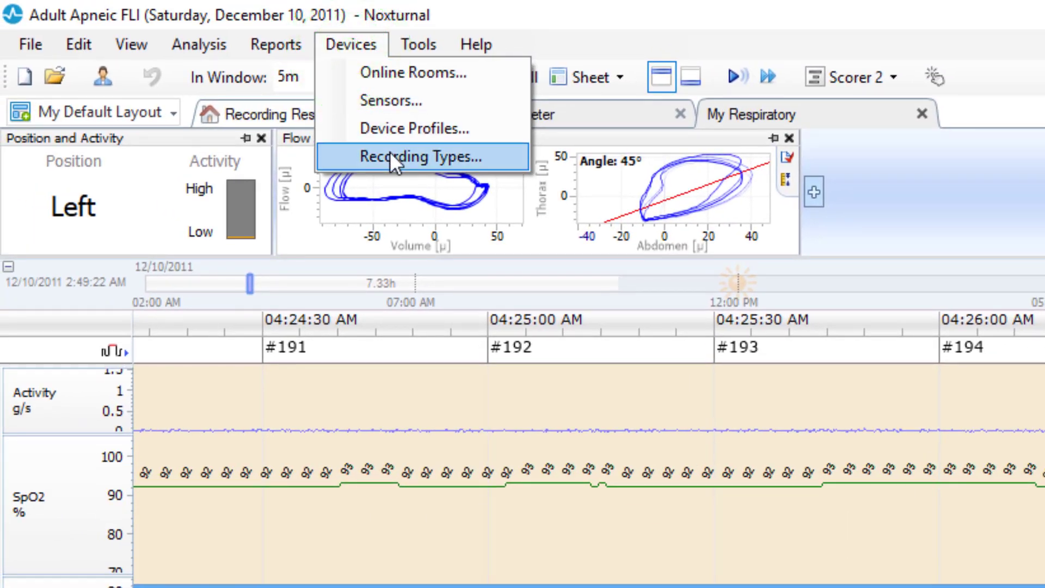
{"action": "left_click", "coordinate": [390, 155]}
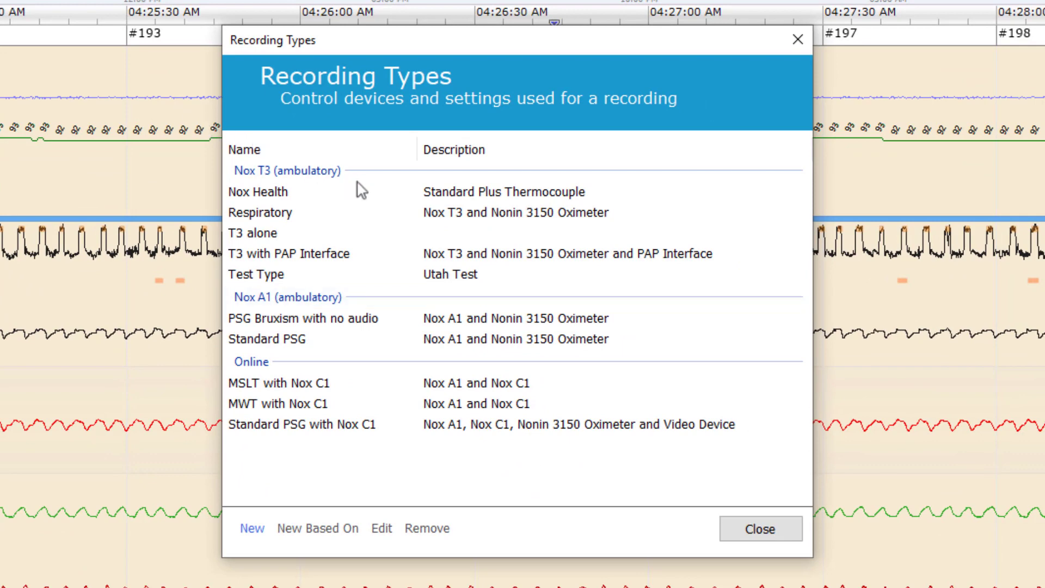
{"action": "left_click", "coordinate": [387, 193]}
{"action": "double_click", "coordinate": [387, 192]}
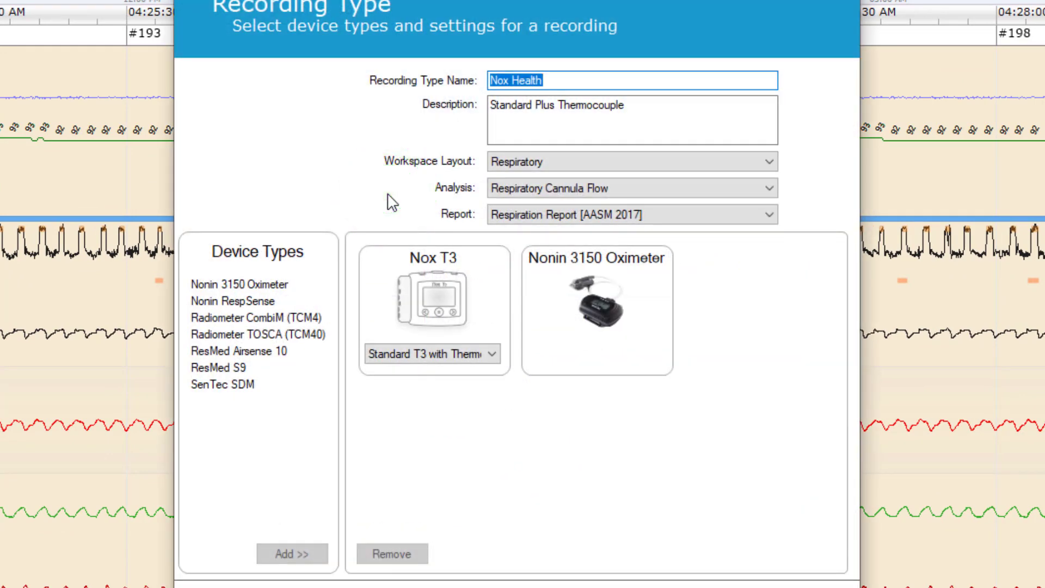
{"action": "left_click", "coordinate": [770, 163]}
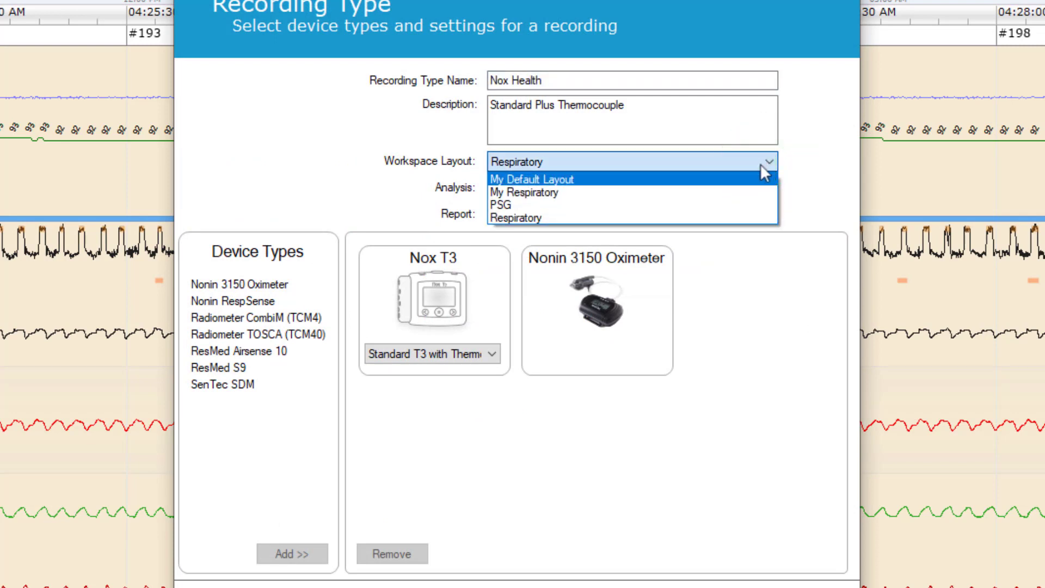
{"action": "left_click", "coordinate": [717, 179]}
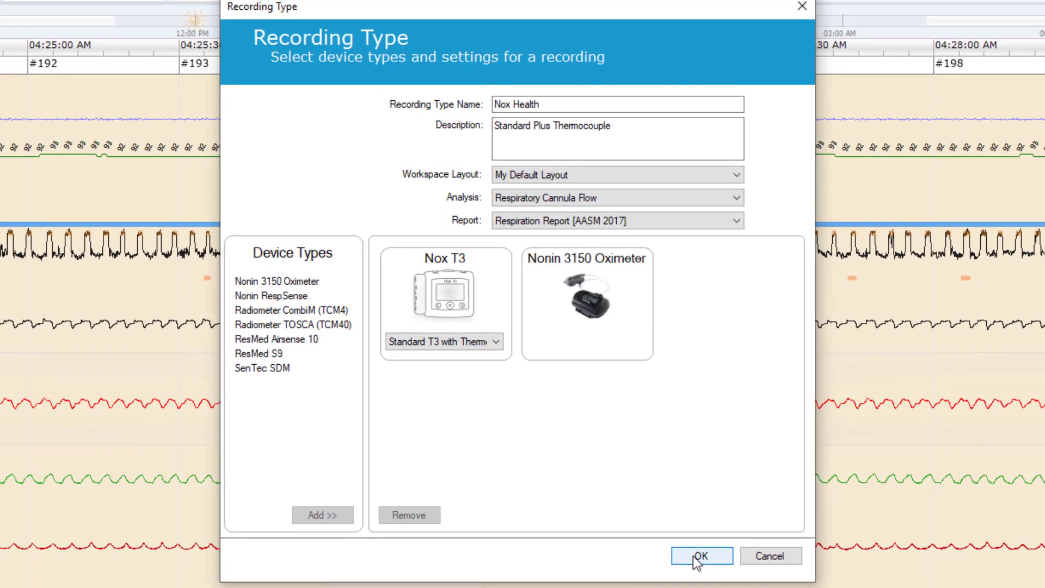
{"action": "left_click", "coordinate": [697, 558]}
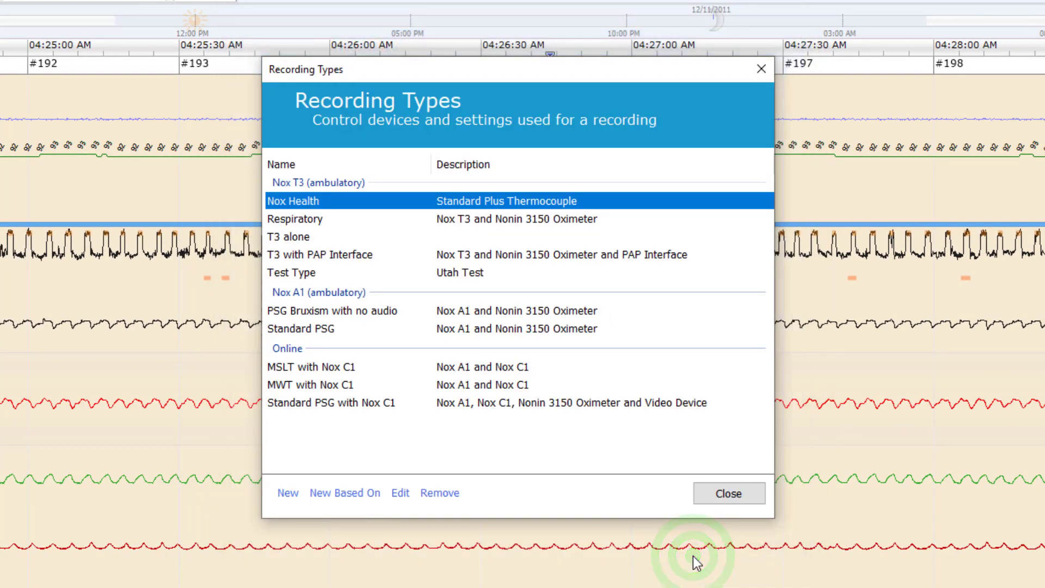